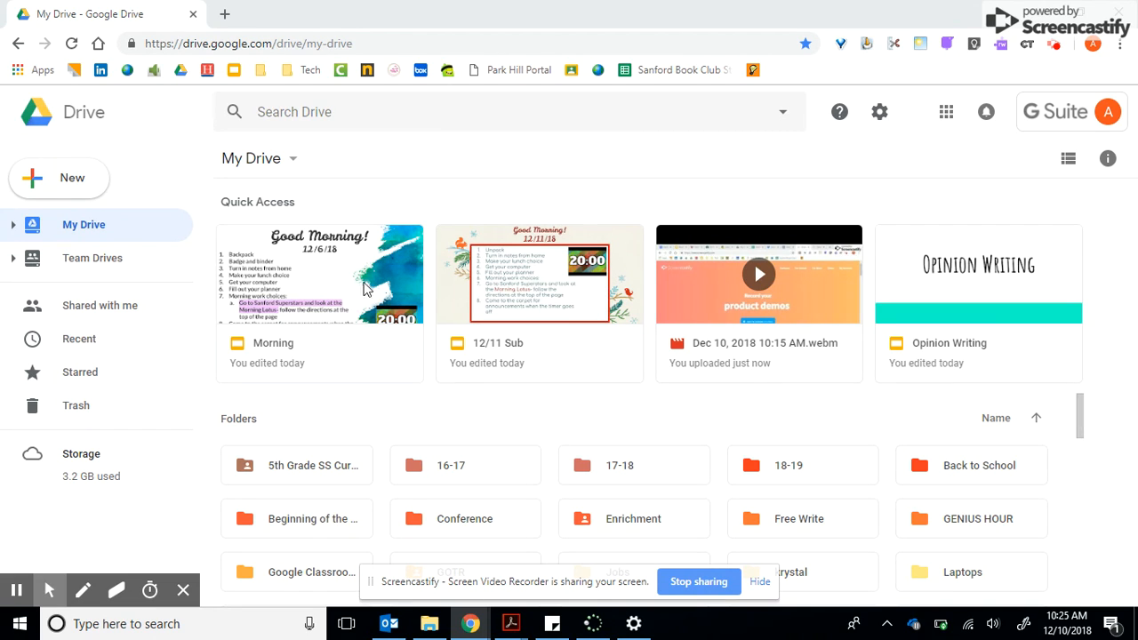
# Create a blank Google Form from Drive and title it "Year Round School".
pyautogui.click(76, 182)
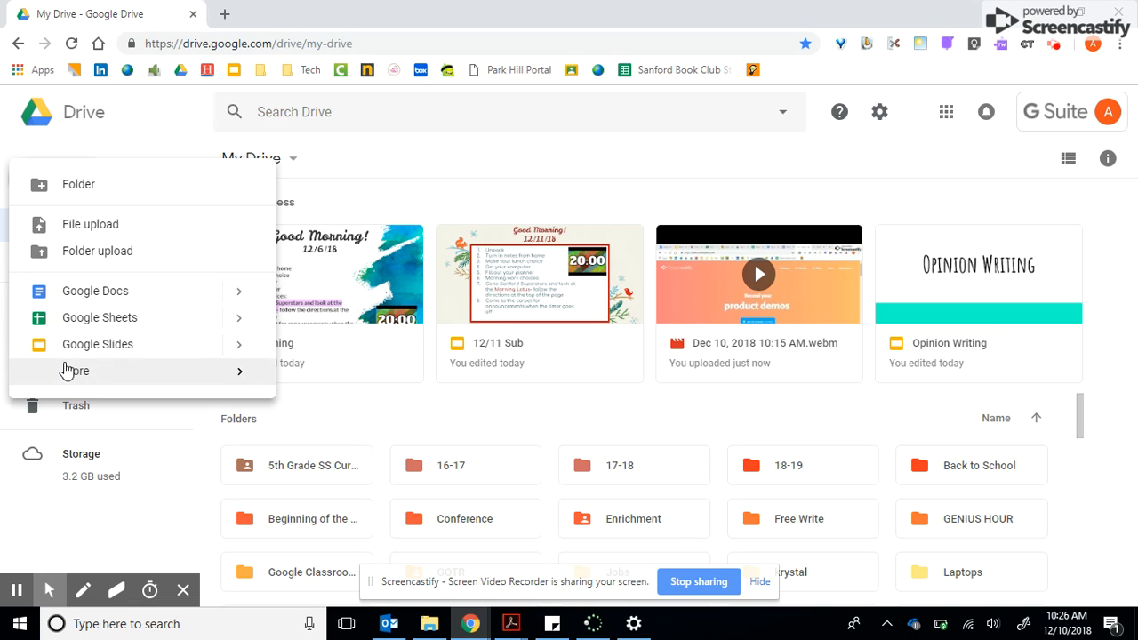
pyautogui.moveTo(69, 374)
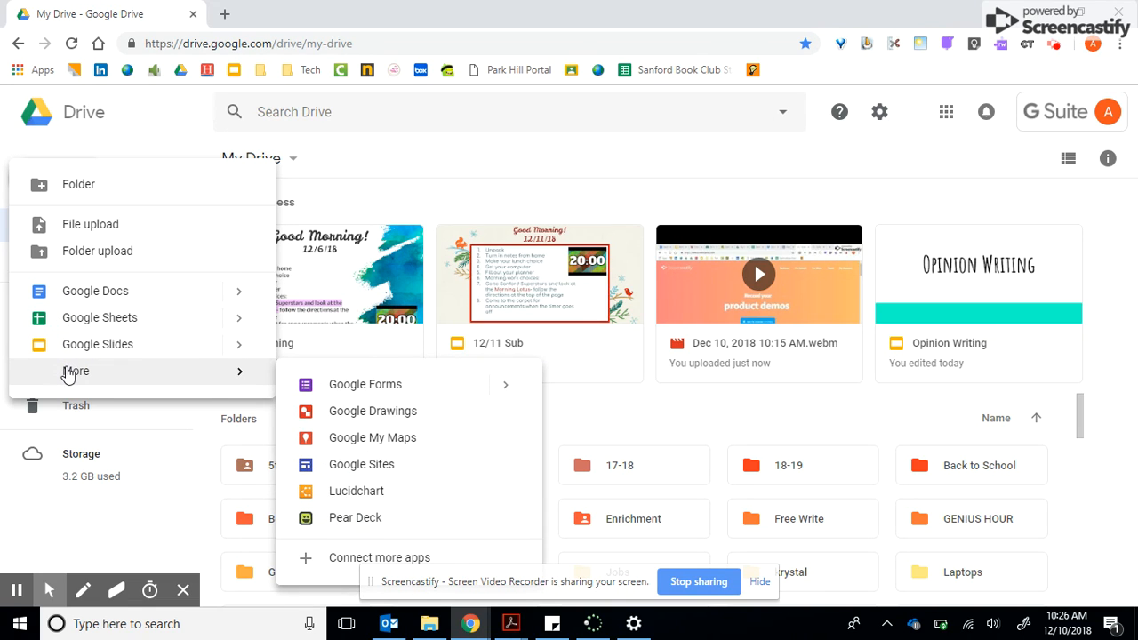
pyautogui.click(316, 386)
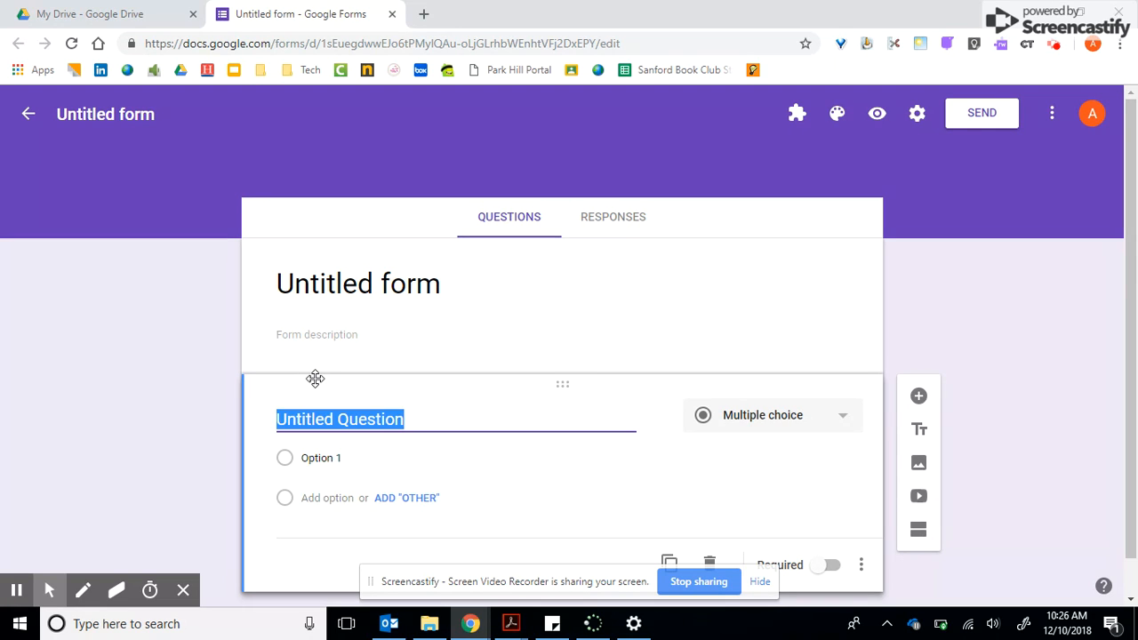
pyautogui.click(362, 273)
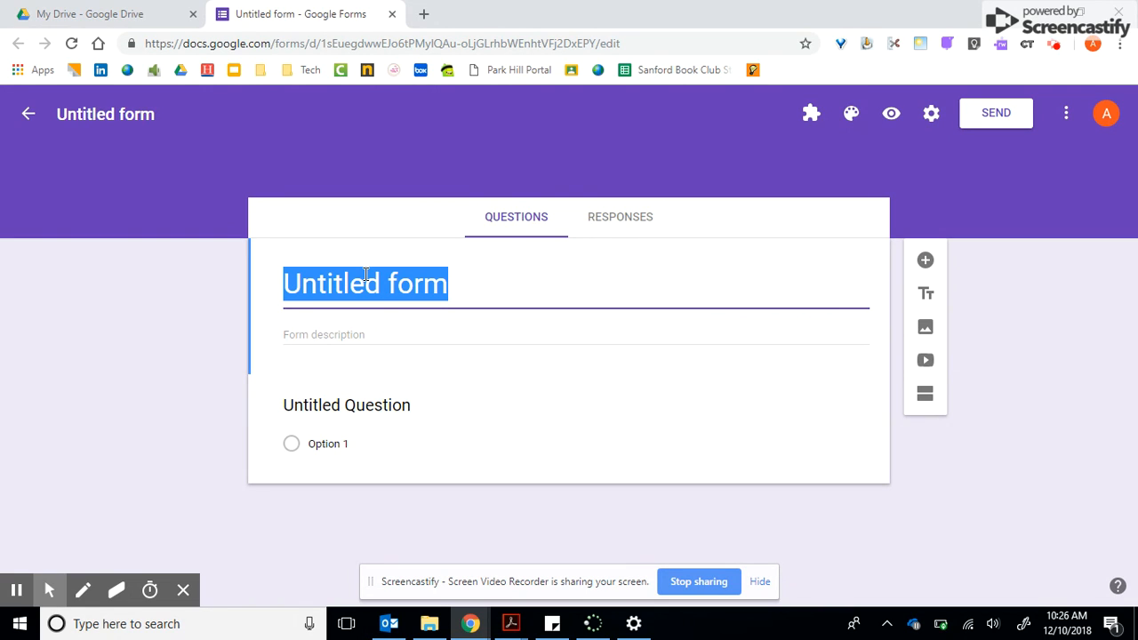
pyautogui.write('Year ')
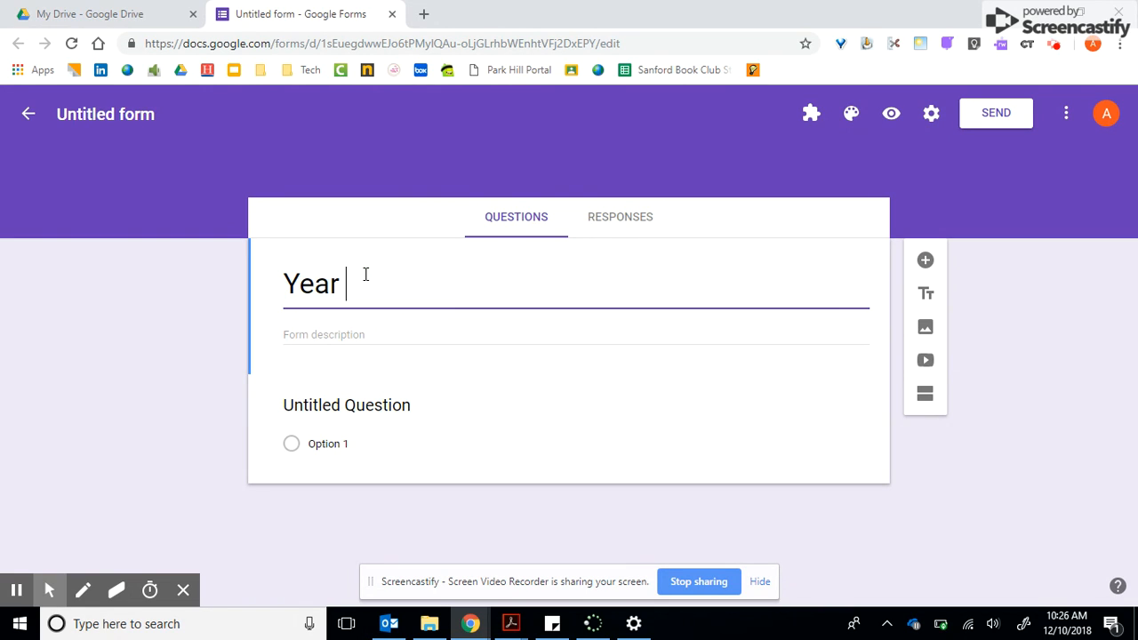
pyautogui.write('Round School')
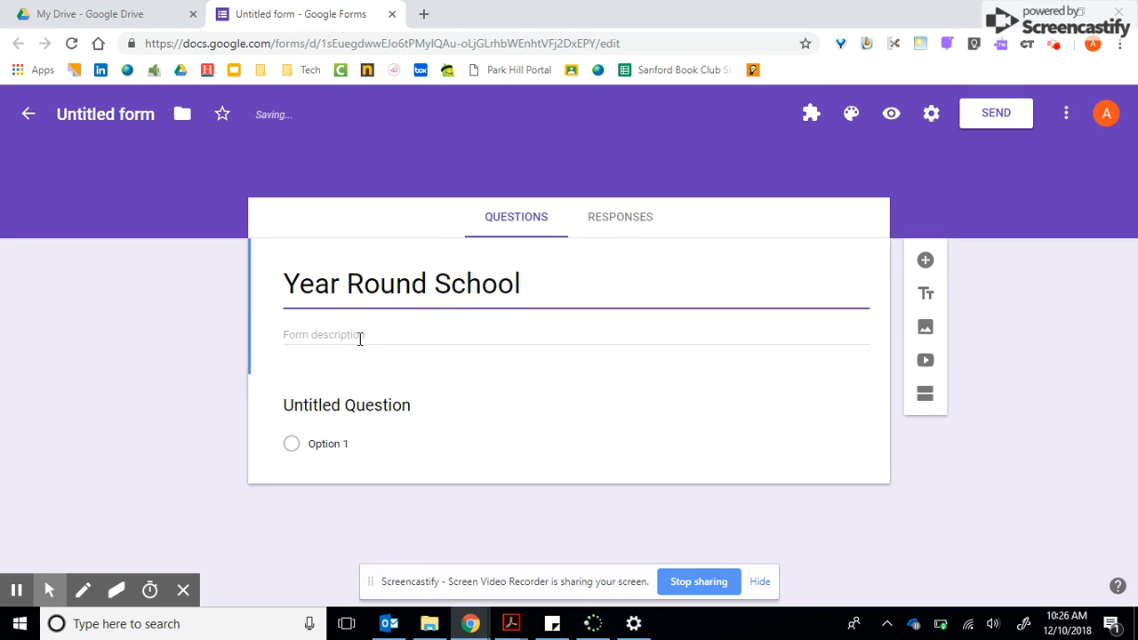
# Open the Opinion Writing presentation from Drive and read the survey questions on slide 24.
pyautogui.click(347, 404)
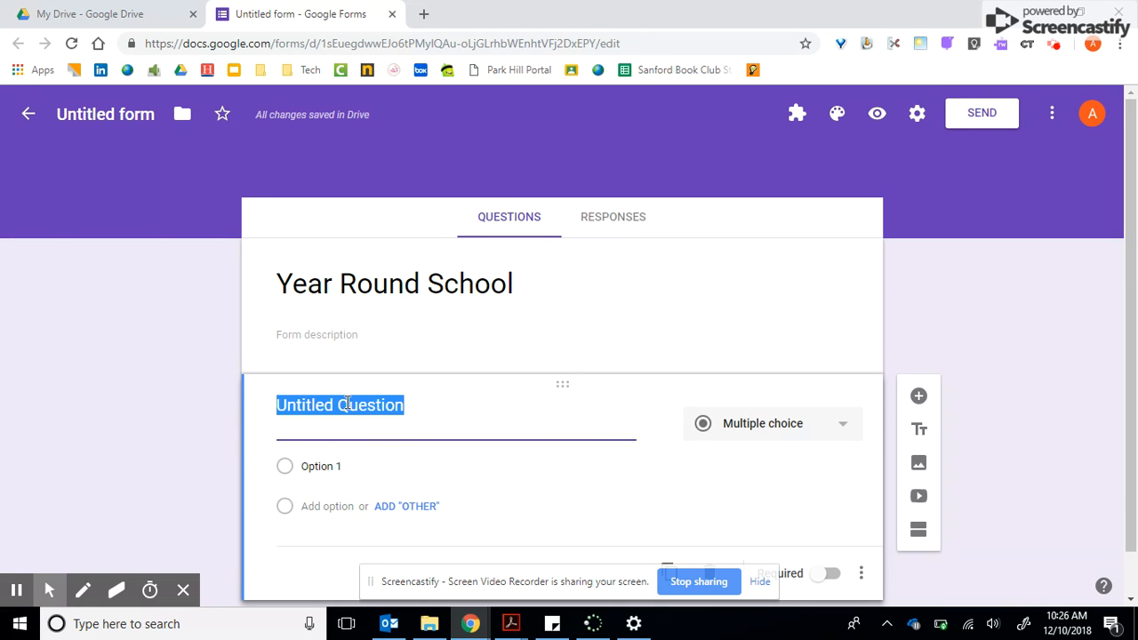
pyautogui.click(130, 10)
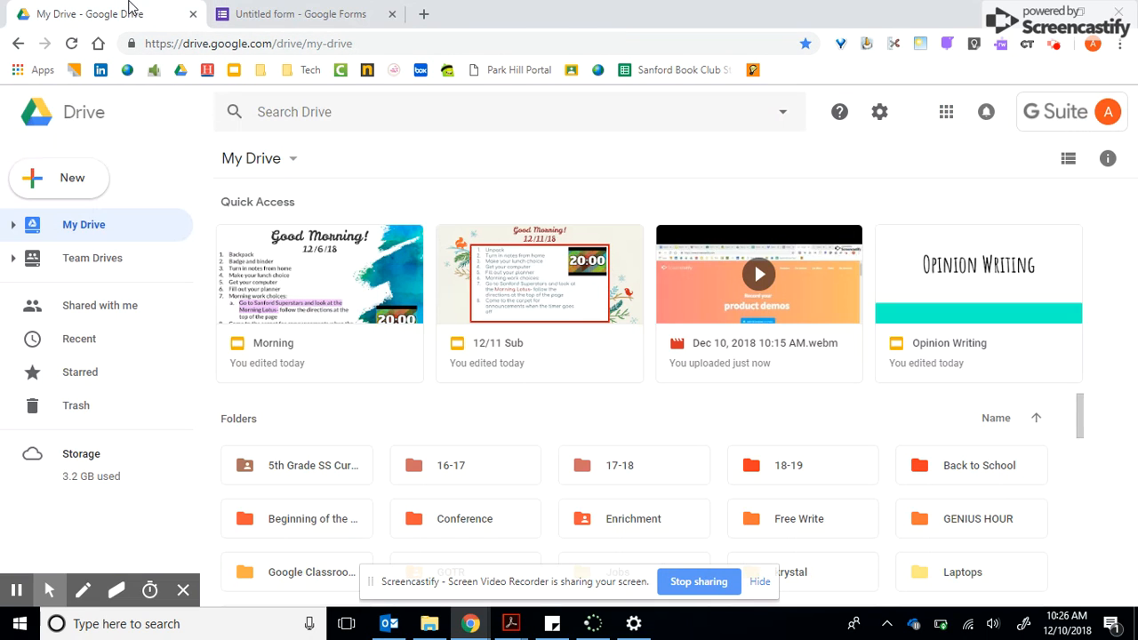
pyautogui.click(1007, 348)
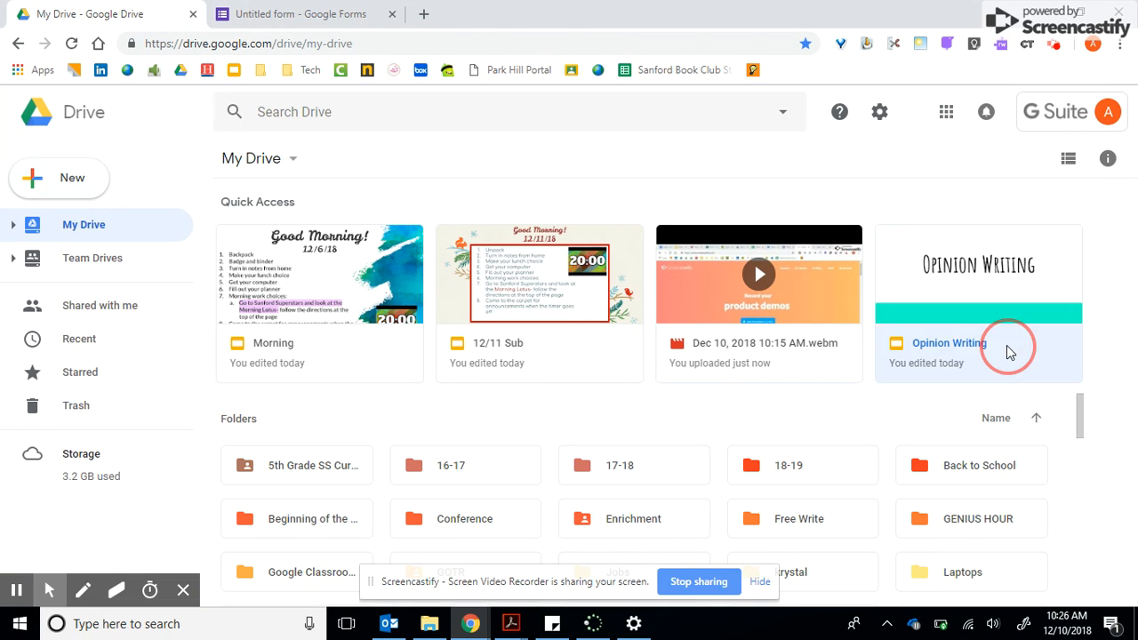
pyautogui.doubleClick(1010, 351)
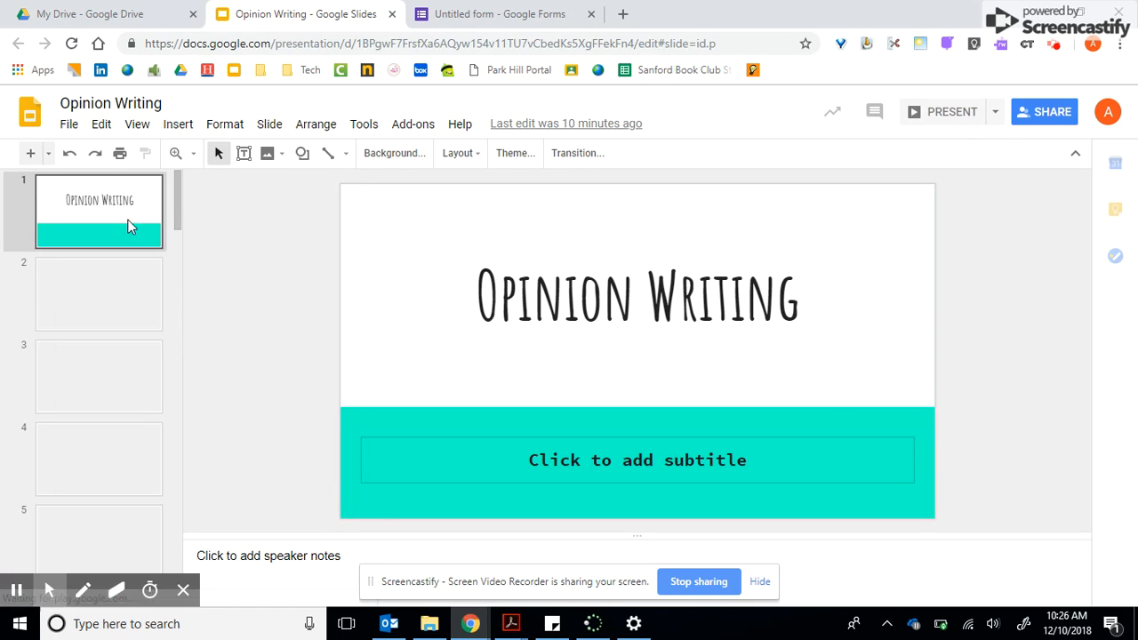
pyautogui.moveTo(176, 204); pyautogui.dragTo(172, 384)
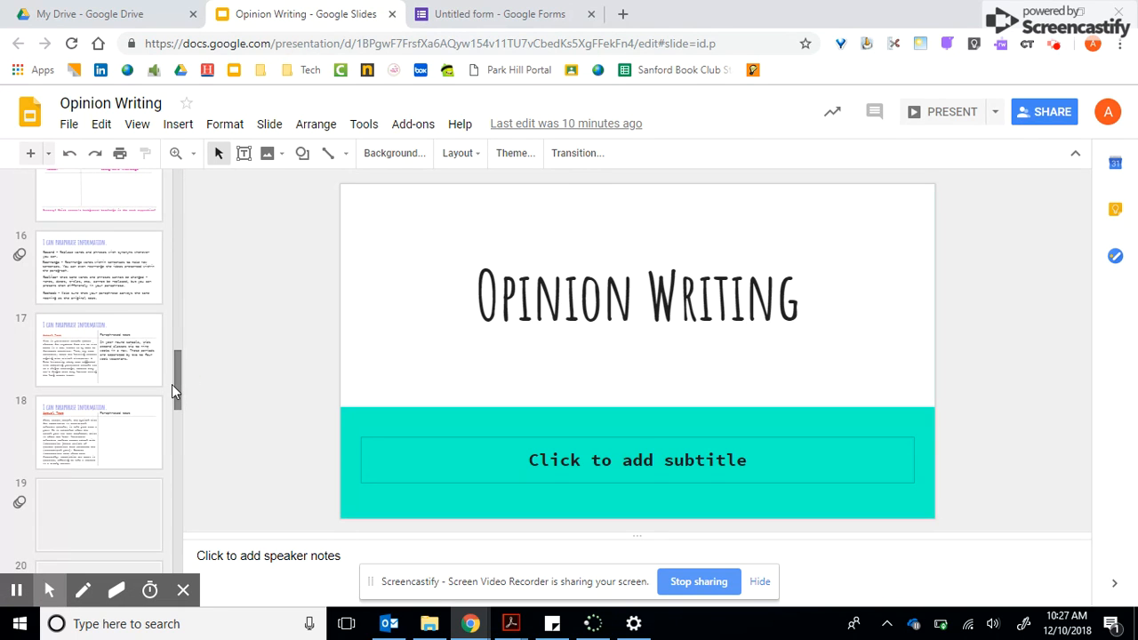
pyautogui.moveTo(175, 388); pyautogui.dragTo(176, 438)
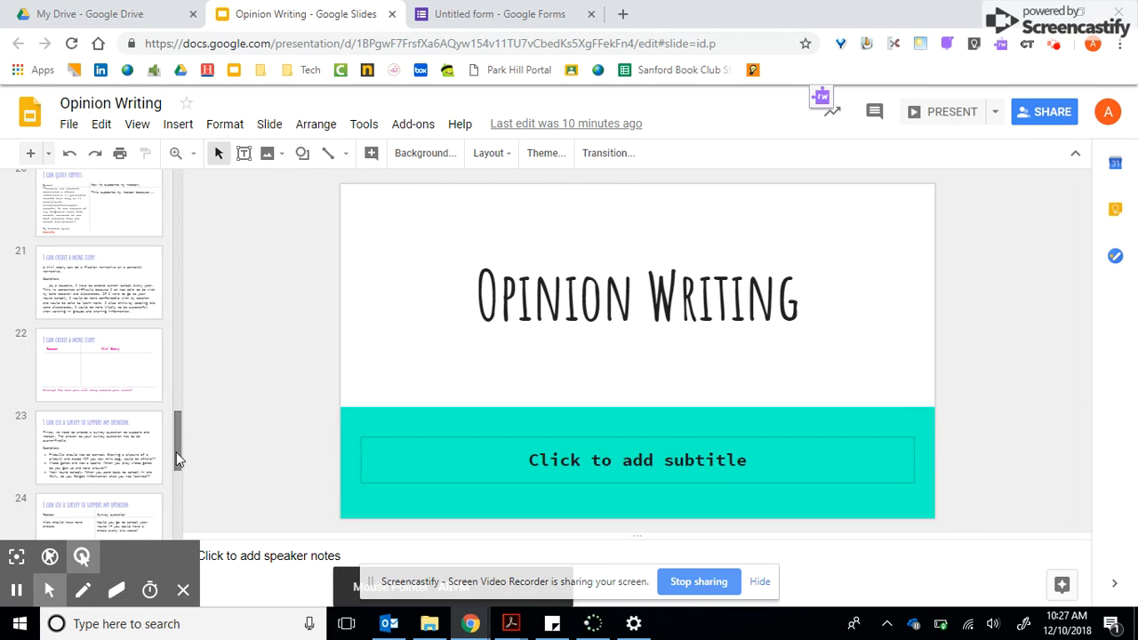
pyautogui.moveTo(176, 452); pyautogui.dragTo(174, 457)
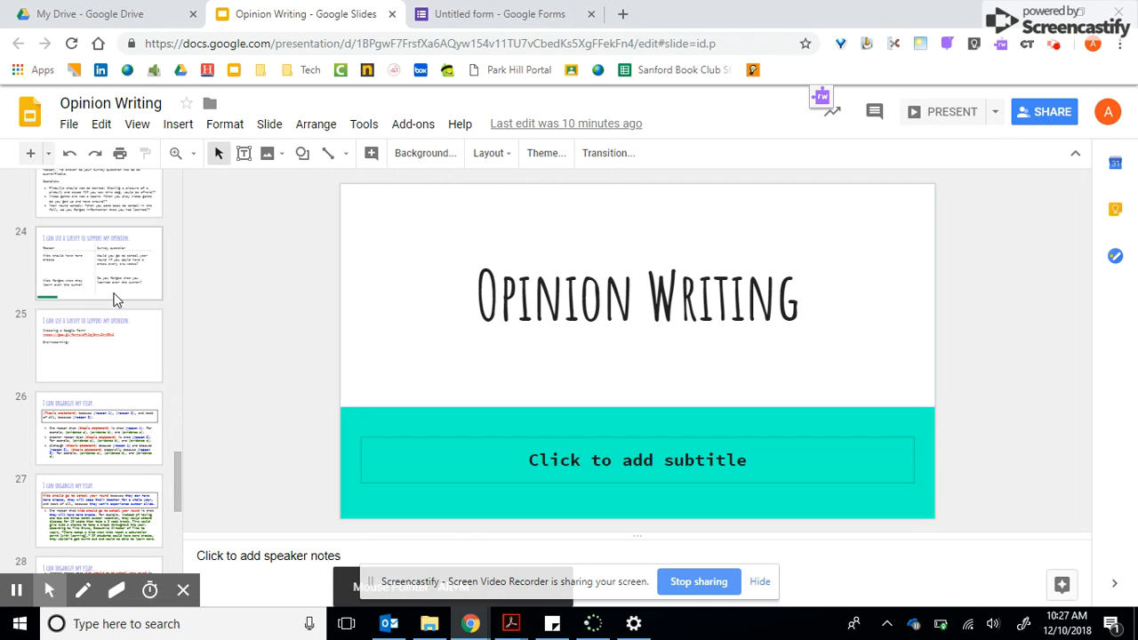
pyautogui.click(115, 299)
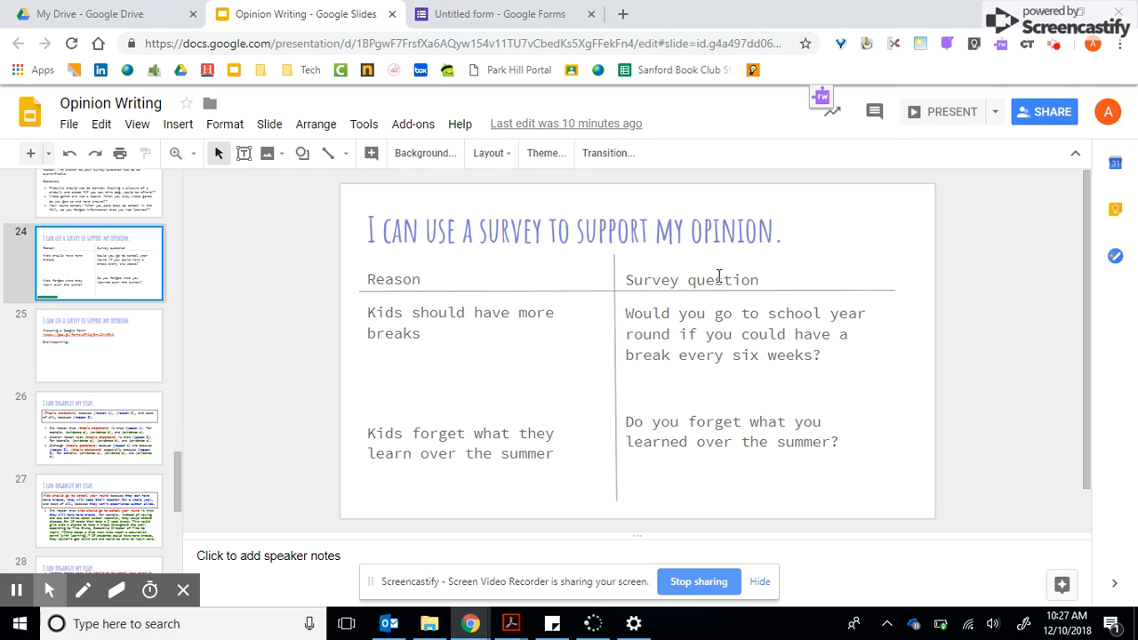
# Return to the form and name its file "Year Round School" to match the form title.
pyautogui.click(562, 23)
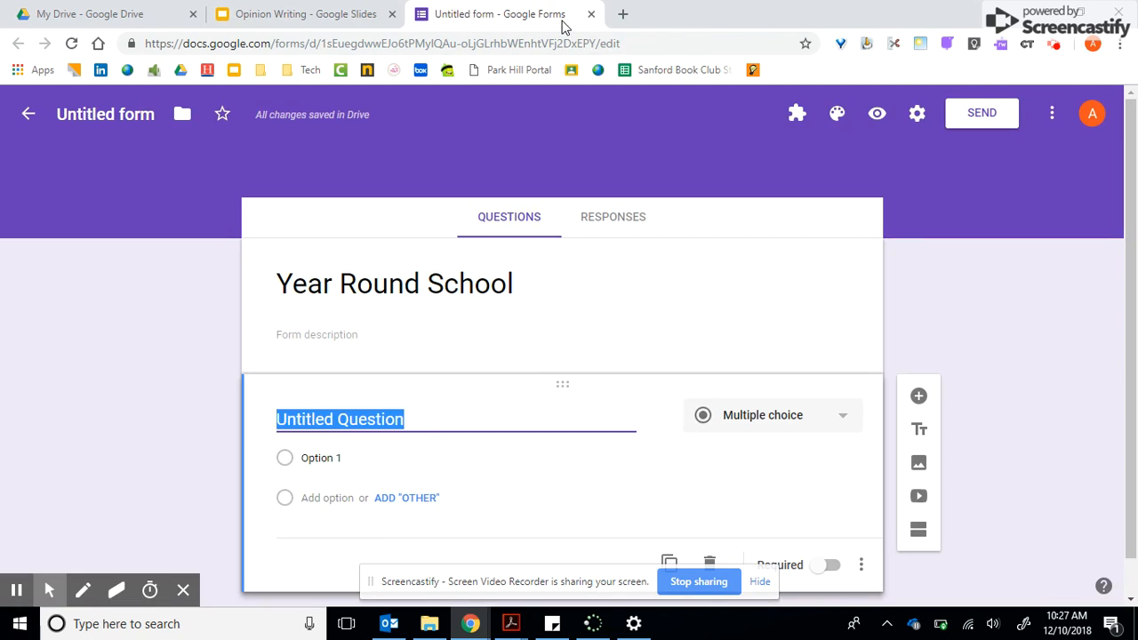
pyautogui.click(94, 108)
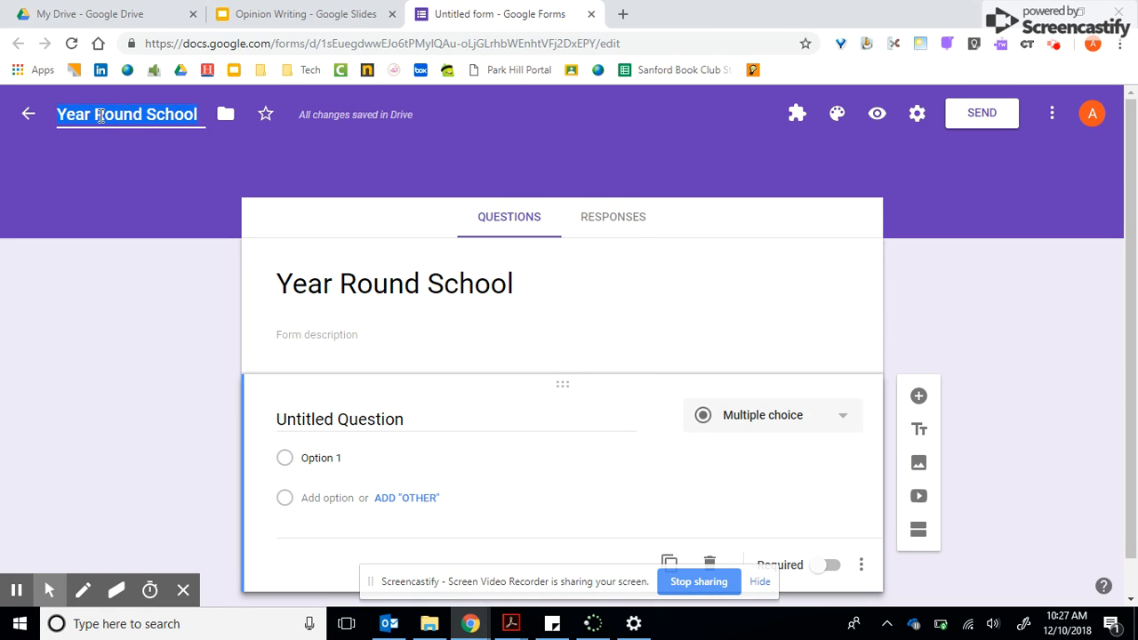
# Enter the first question as "Would you go to school year round if you could have a break every six weeks?".
pyautogui.click(404, 418)
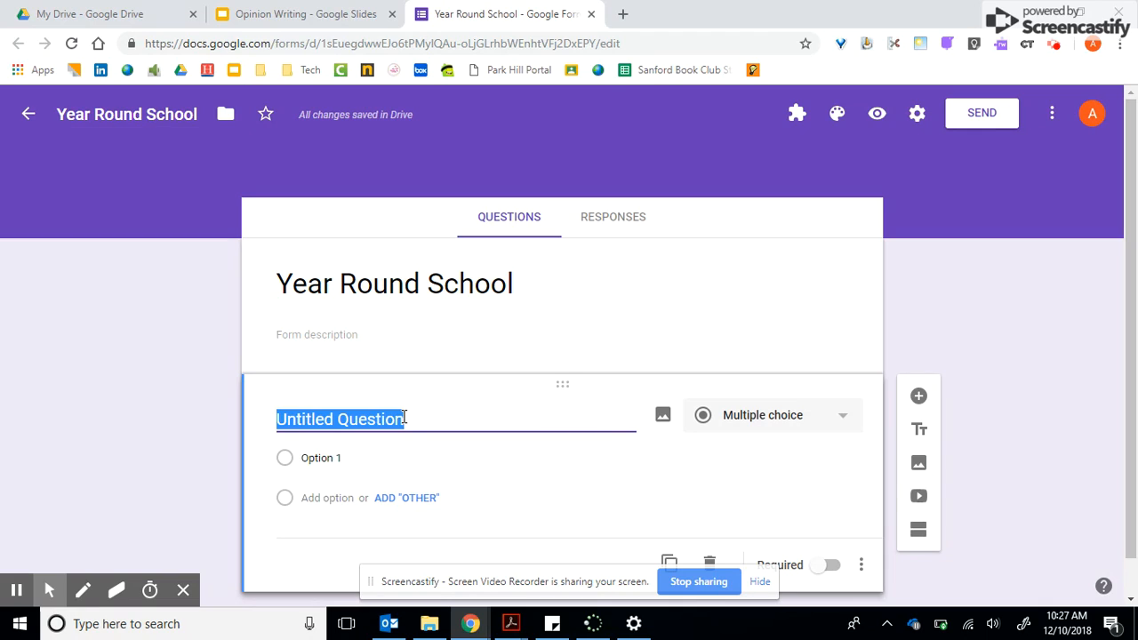
pyautogui.write('Wo')
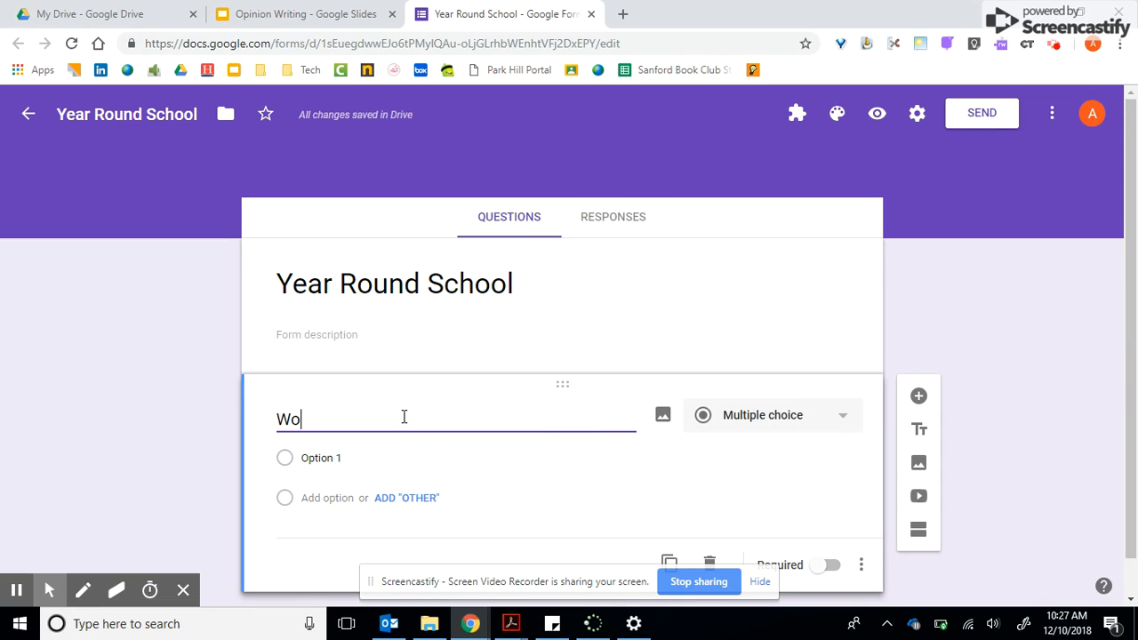
pyautogui.write('uld you go to school ye')
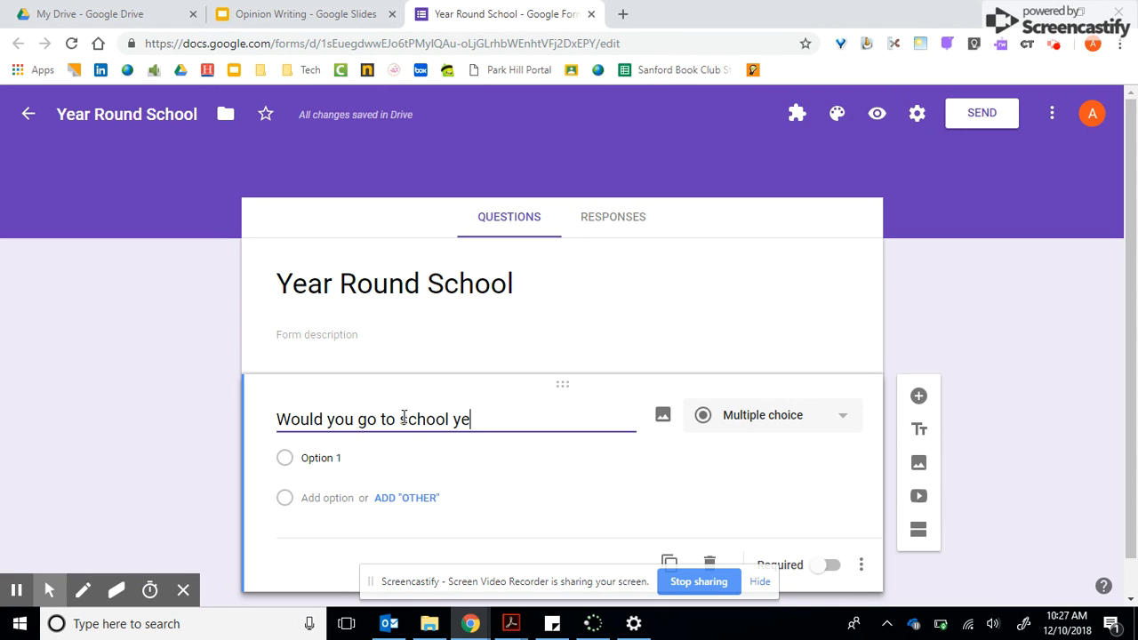
pyautogui.write('ar round if you could hav')
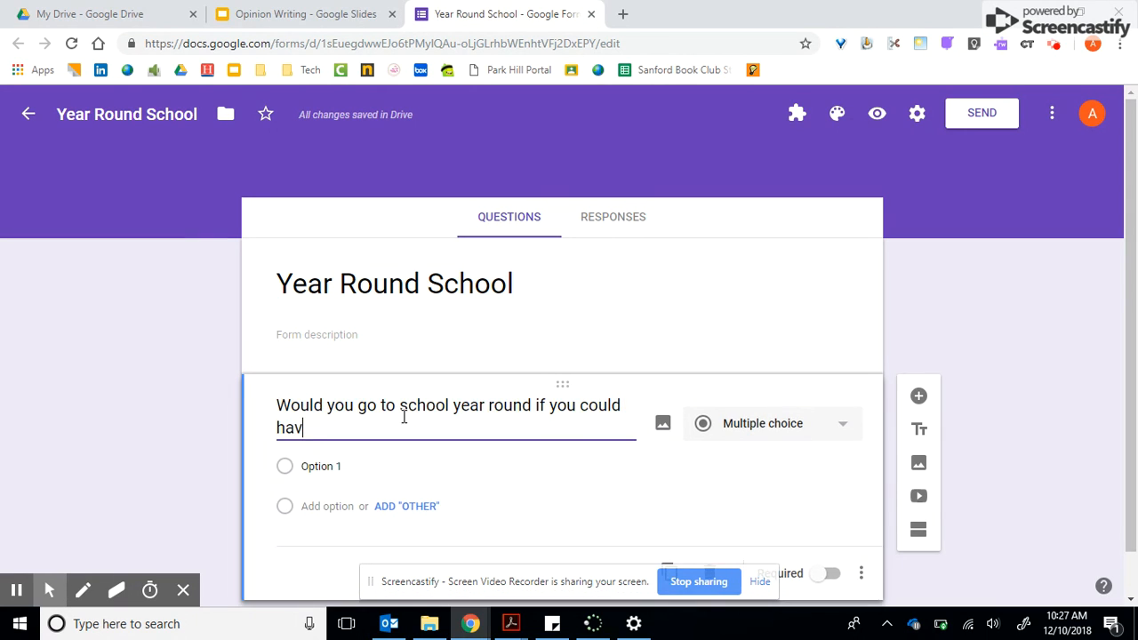
pyautogui.write('e a break every six ')
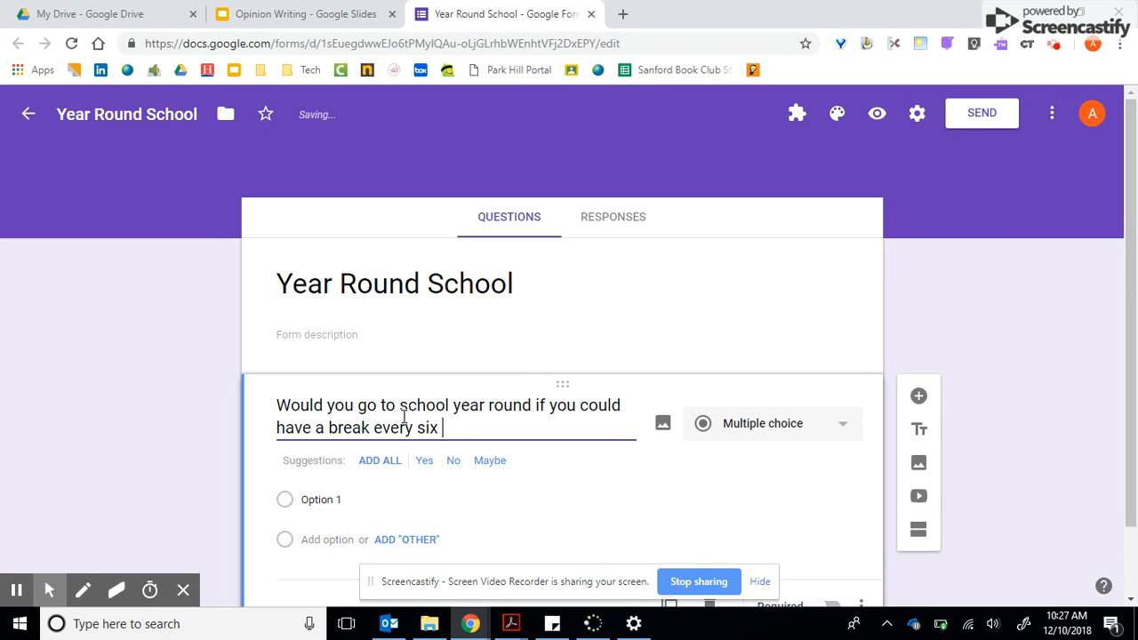
pyautogui.write('weeks?')
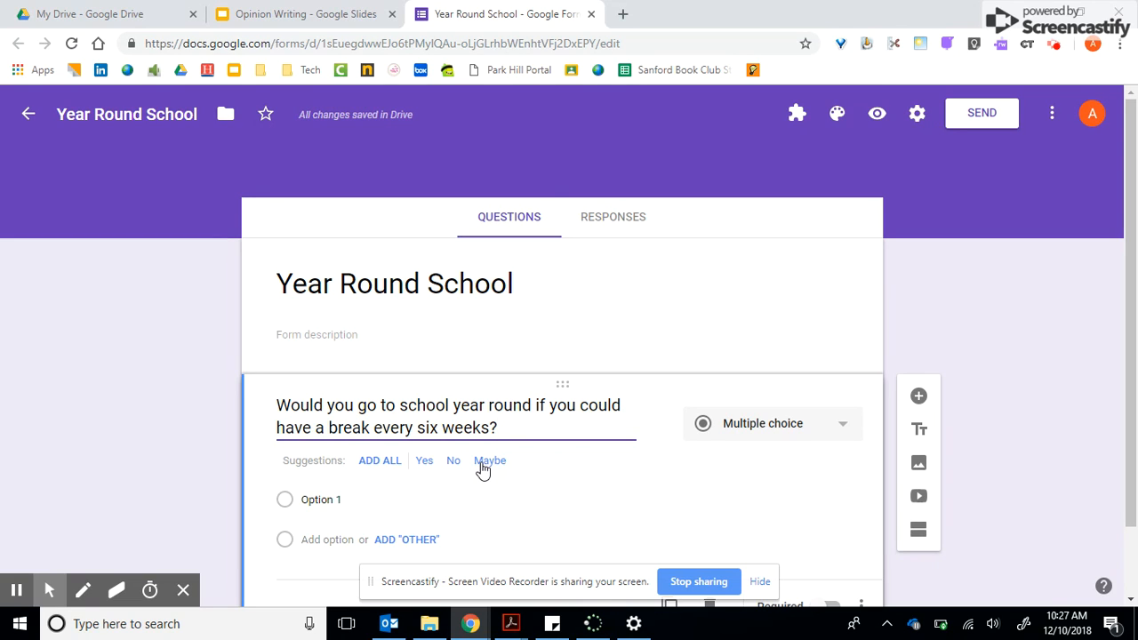
# Try adding the suggested answers Yes and No, and clear both options again.
pyautogui.click(425, 464)
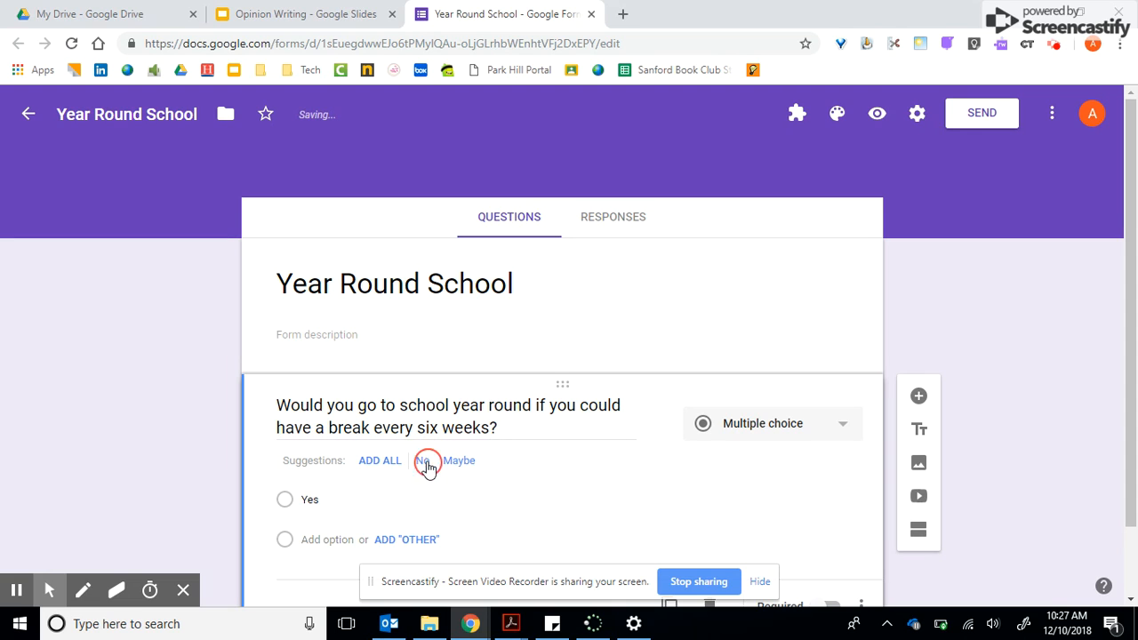
pyautogui.click(426, 462)
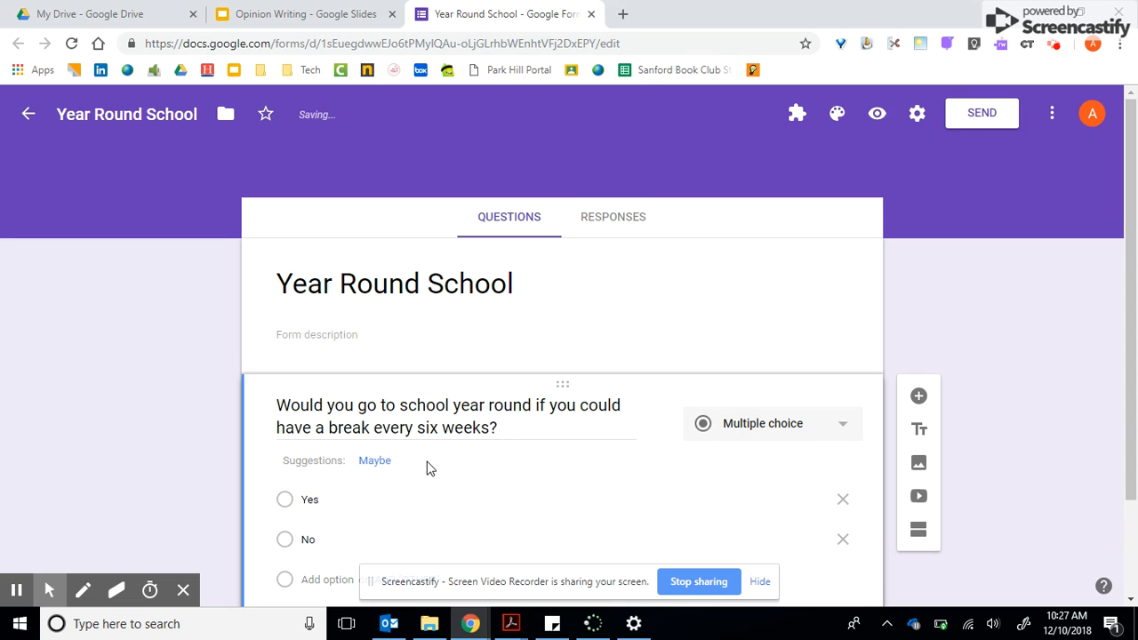
pyautogui.click(843, 502)
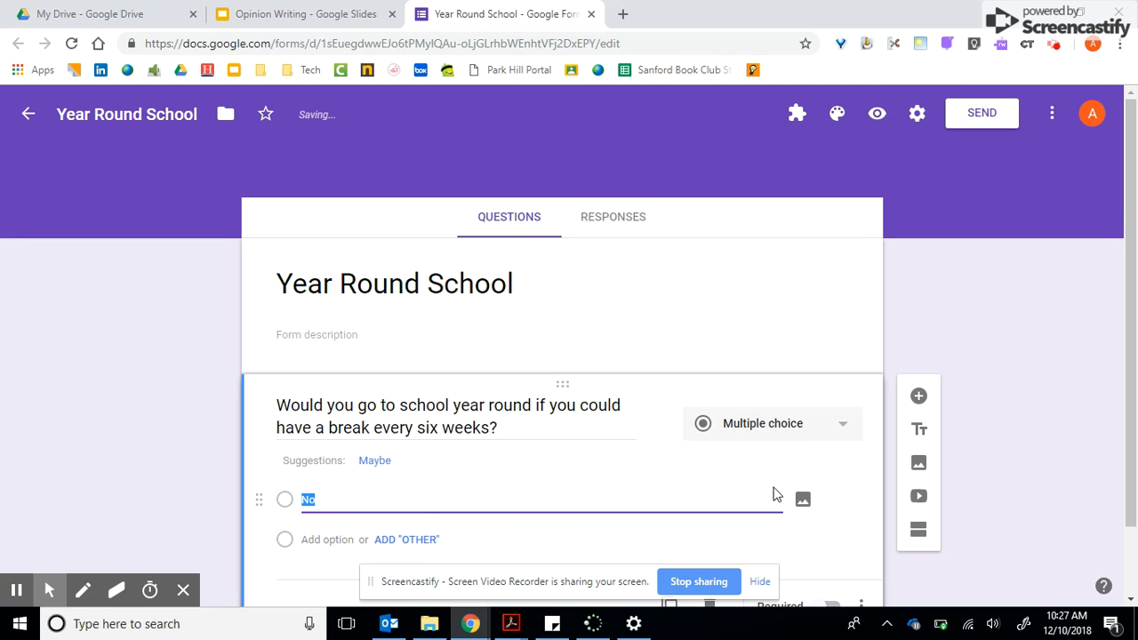
pyautogui.press('BackSpace')
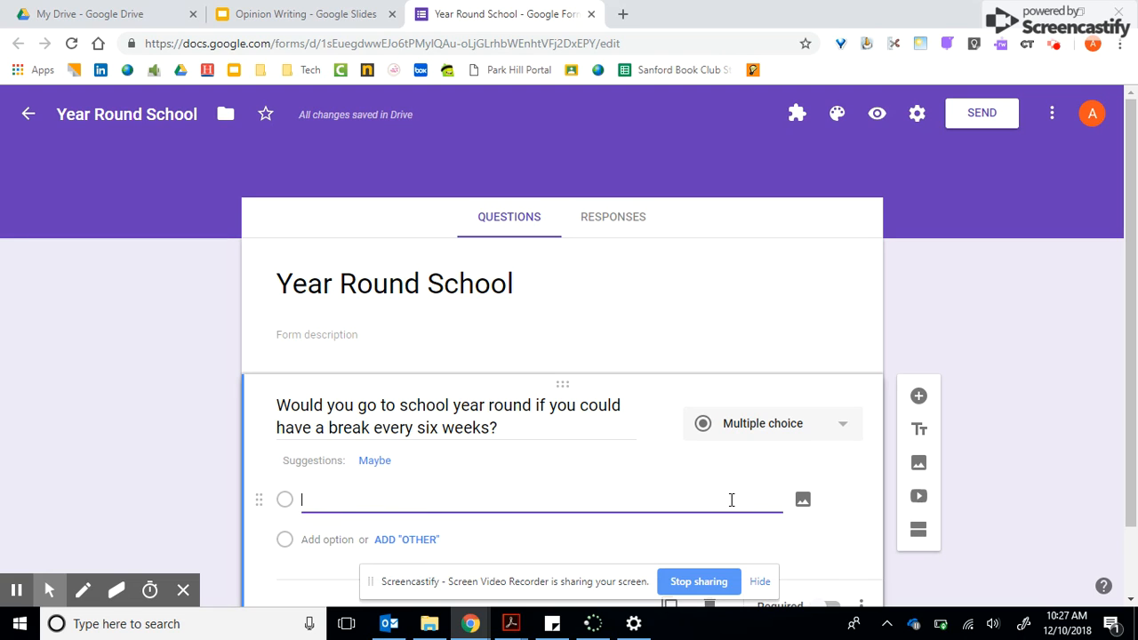
# Enter Yes and No as the answer options of the six-week break question.
pyautogui.click(746, 562)
pyautogui.click(416, 492)
pyautogui.write('Yes')
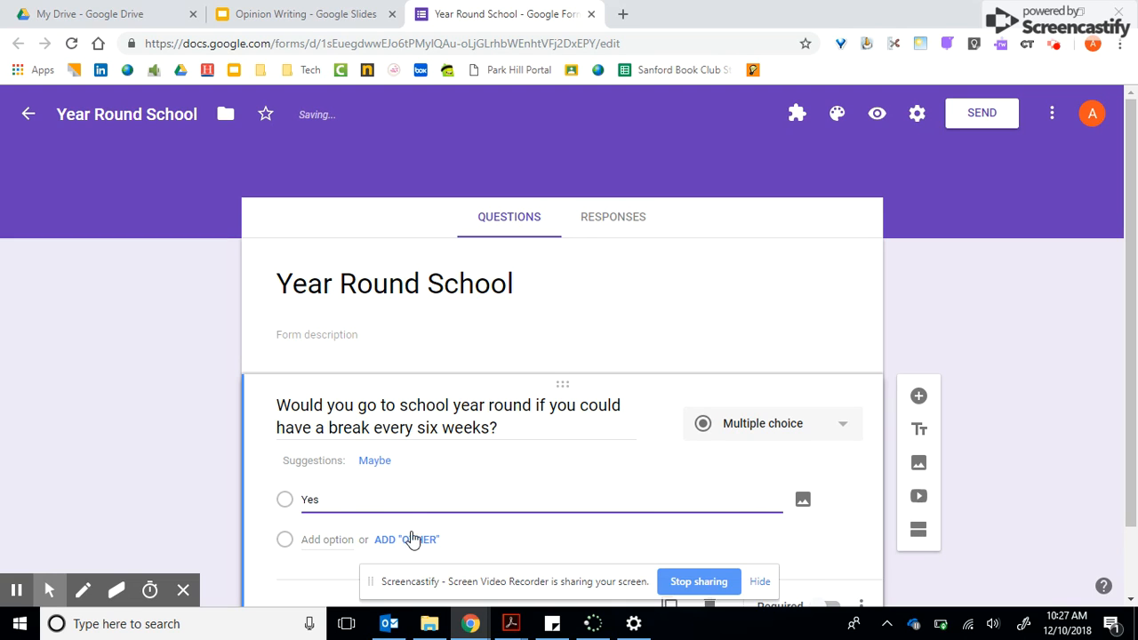
pyautogui.press('Return')
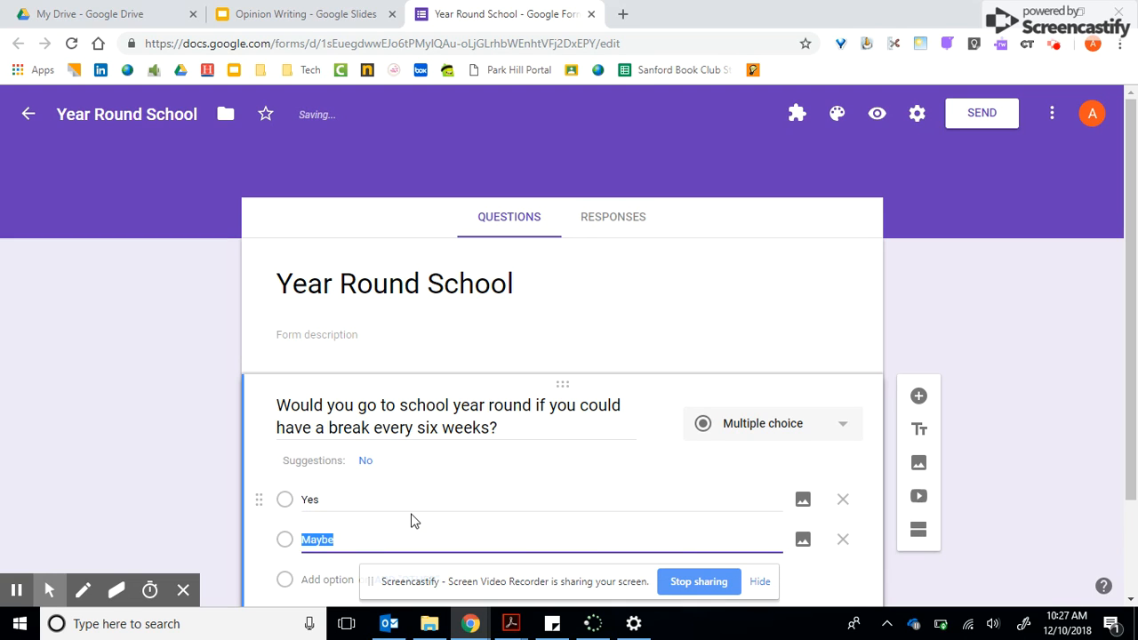
pyautogui.write('No')
pyautogui.click(1028, 395)
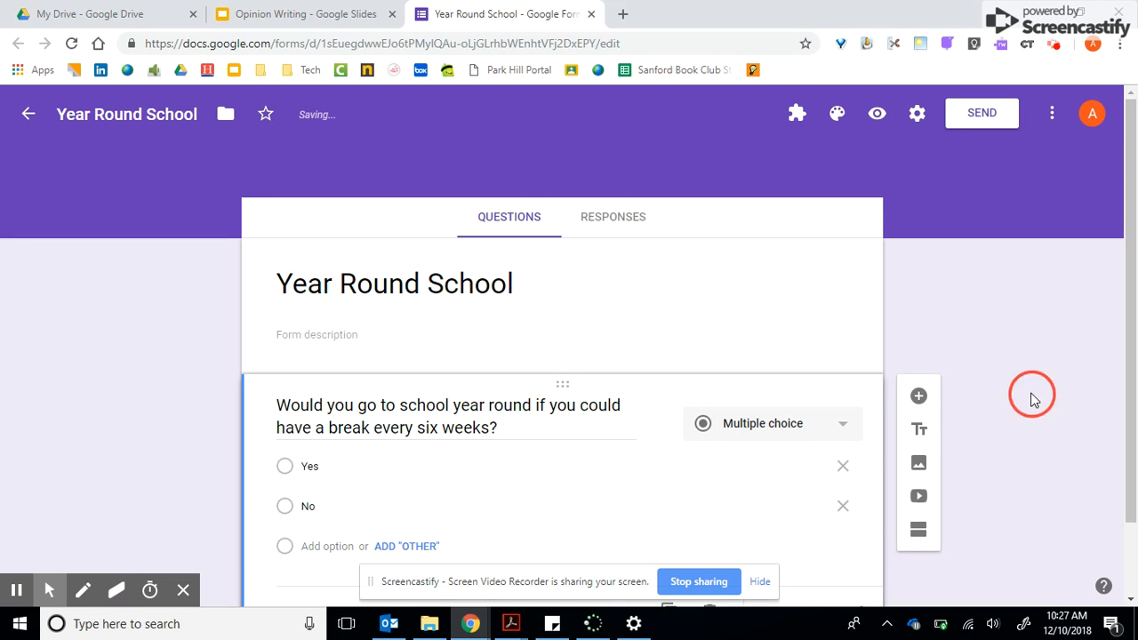
# Try the Checkboxes and Dropdown question types on the six-week break question.
pyautogui.click(811, 437)
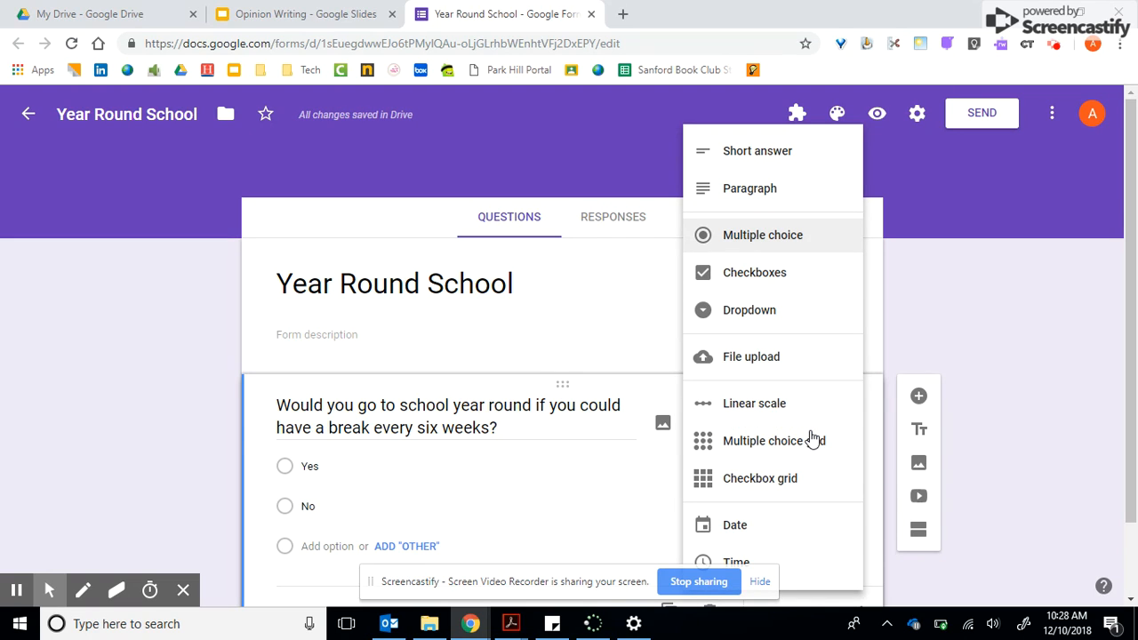
pyautogui.click(766, 289)
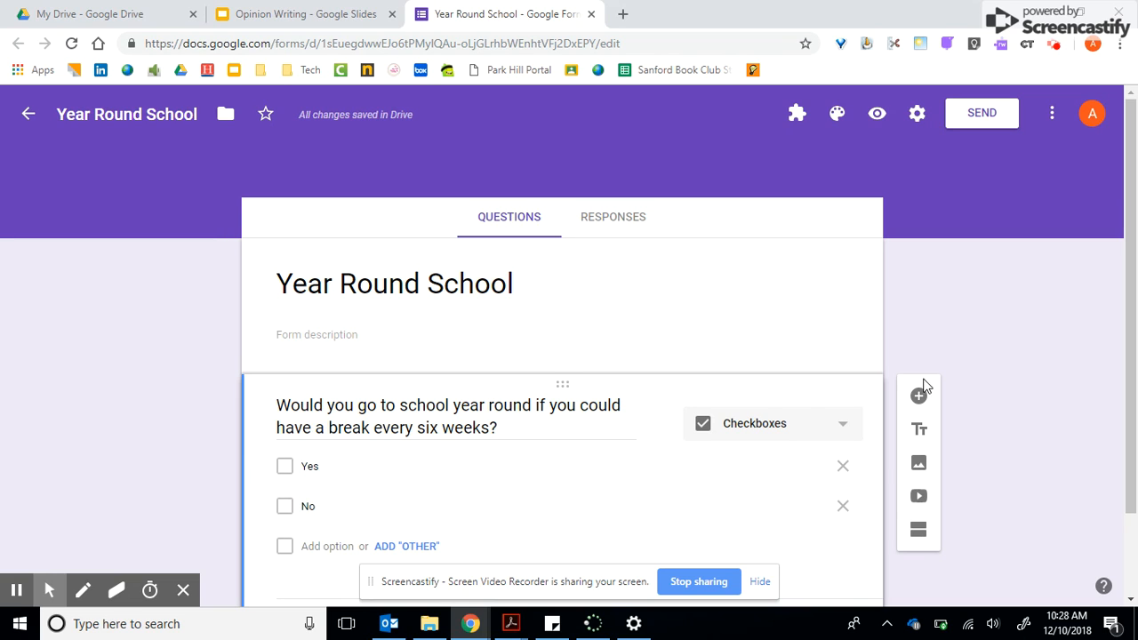
pyautogui.click(793, 428)
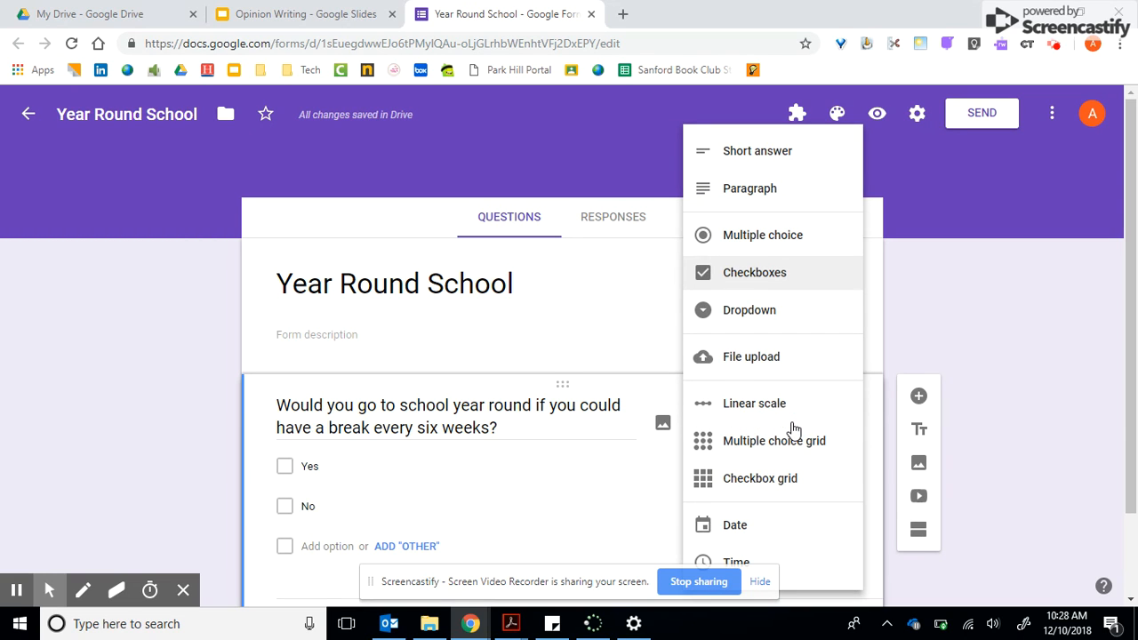
pyautogui.click(779, 322)
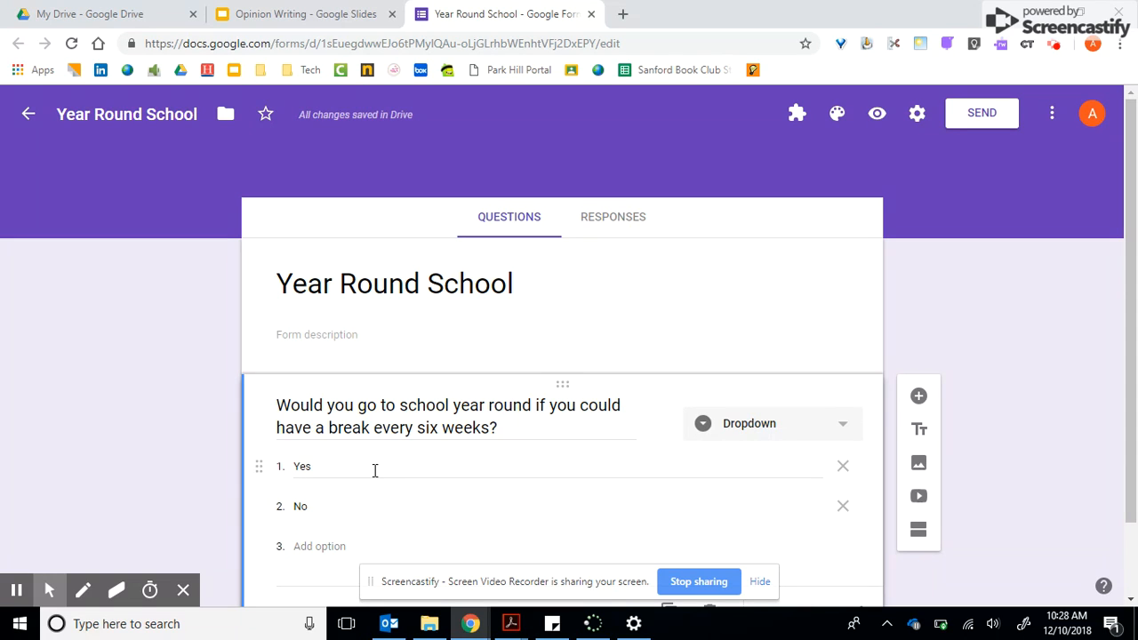
# Change the six-week break question's type to Linear scale.
pyautogui.click(790, 424)
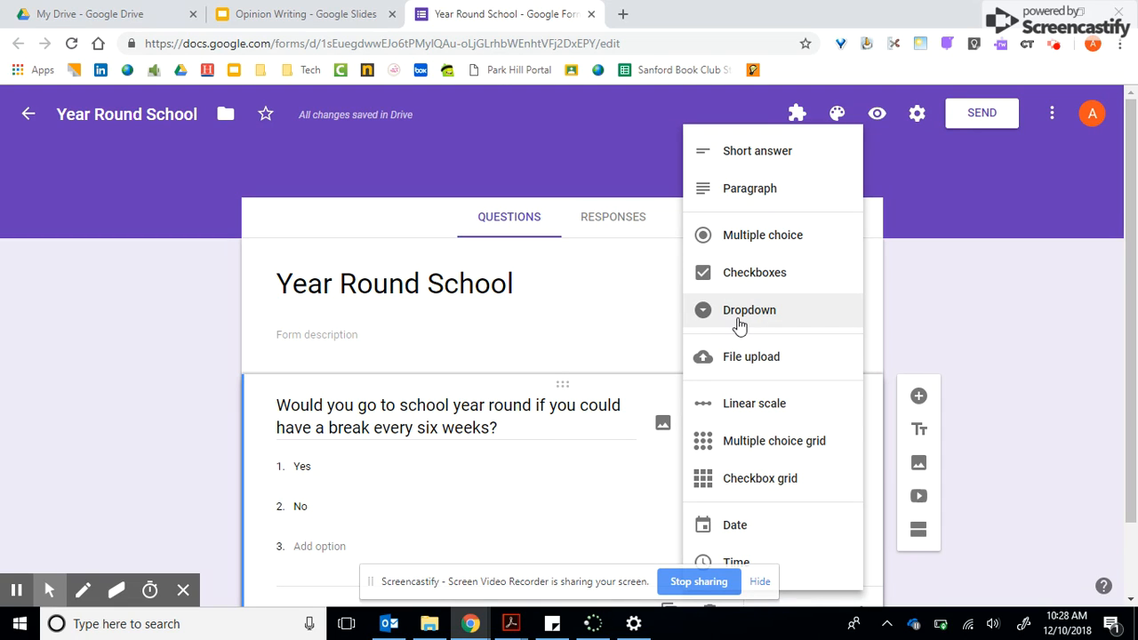
pyautogui.click(766, 418)
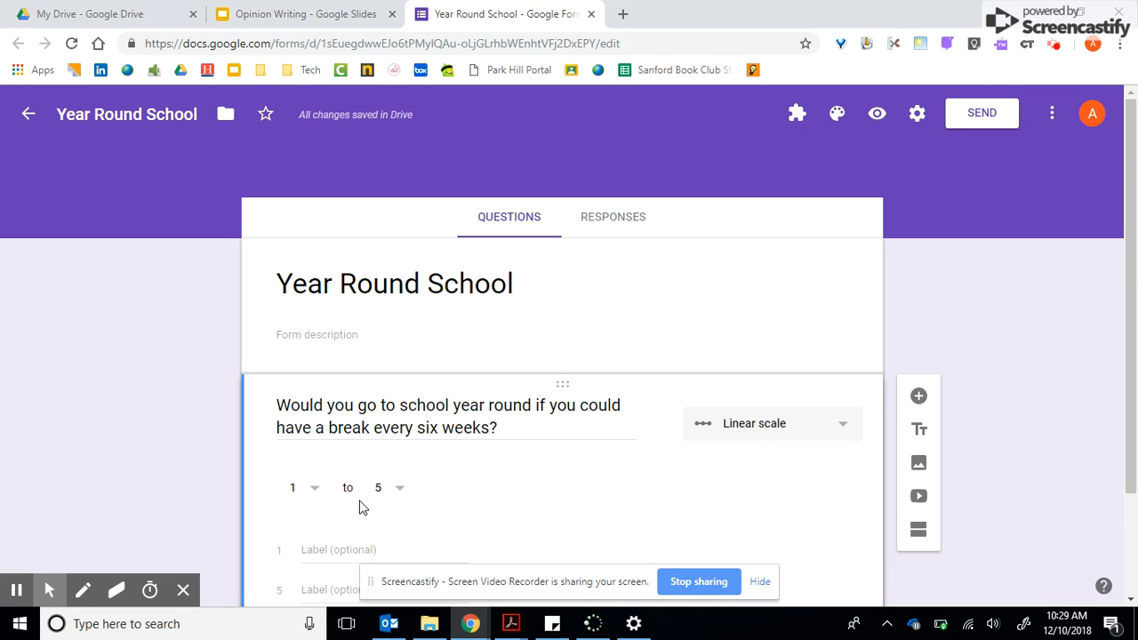
# Label the linear scale's ends "terrible" for 1 and "great" for 5.
pyautogui.click(338, 557)
pyautogui.write('terribl')
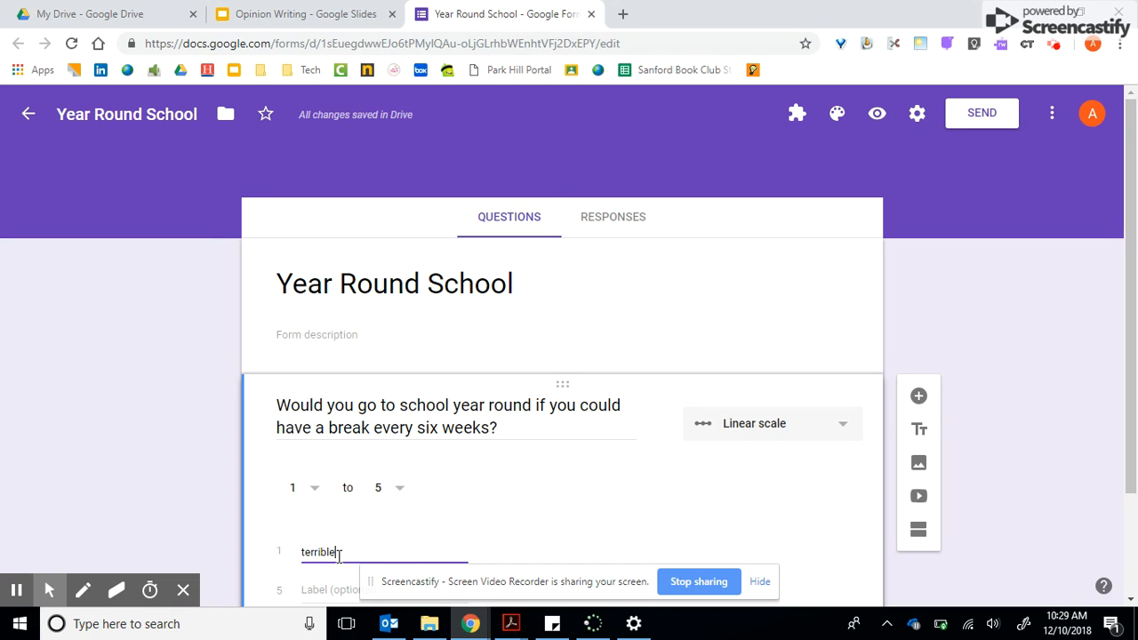
pyautogui.write('e')
pyautogui.scroll(-1, 632, 482)
pyautogui.click(356, 496)
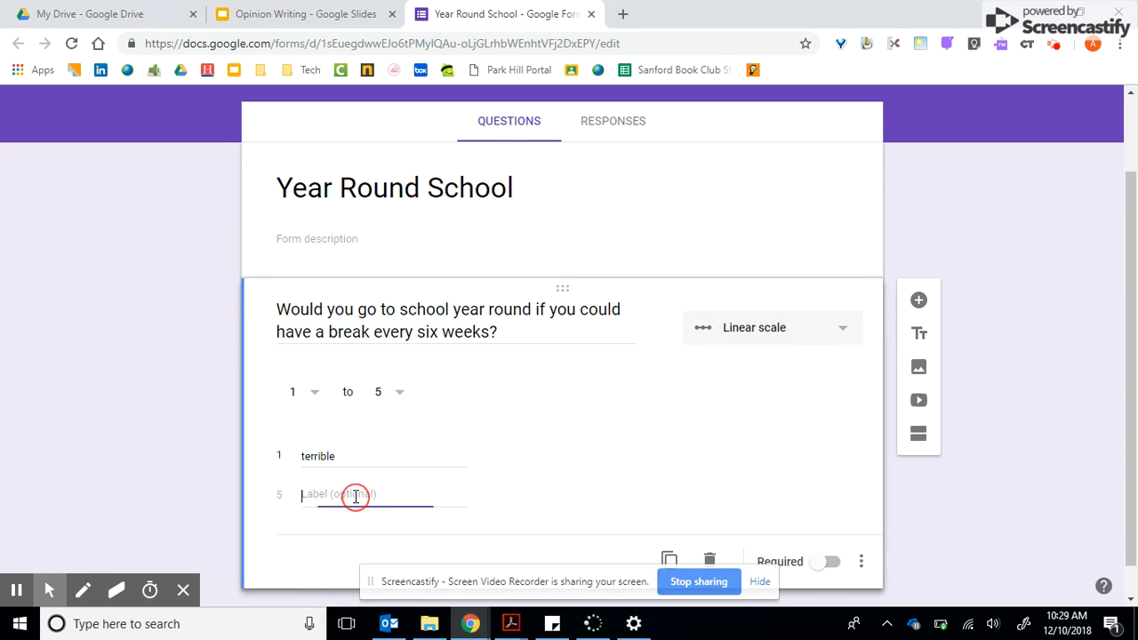
pyautogui.write('great')
pyautogui.click(592, 524)
pyautogui.rightClick(556, 481)
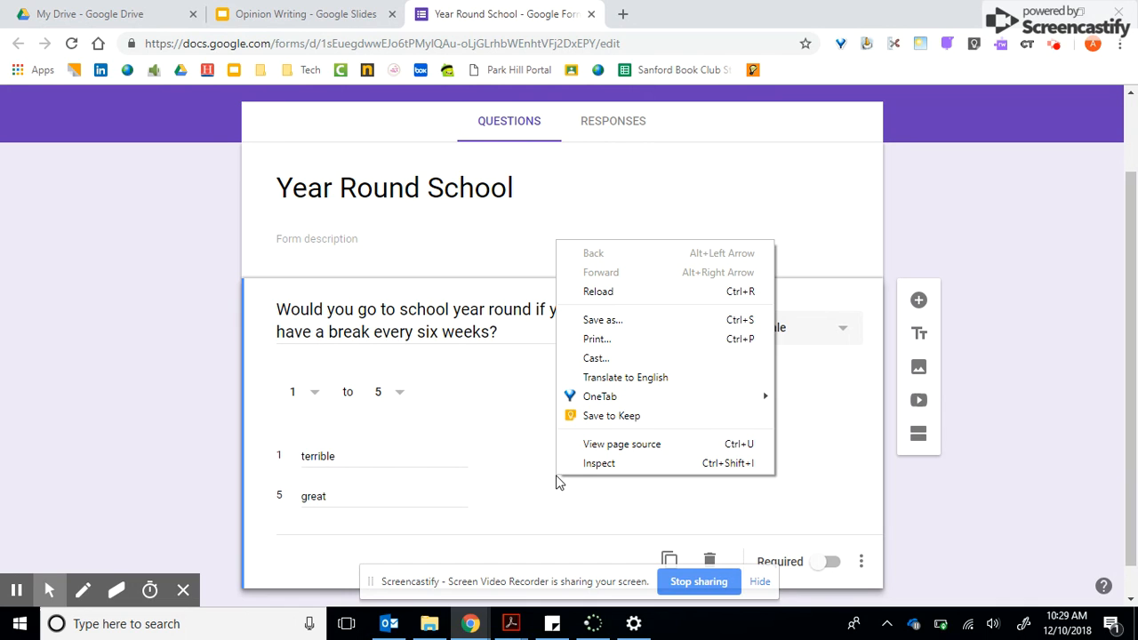
pyautogui.click(453, 409)
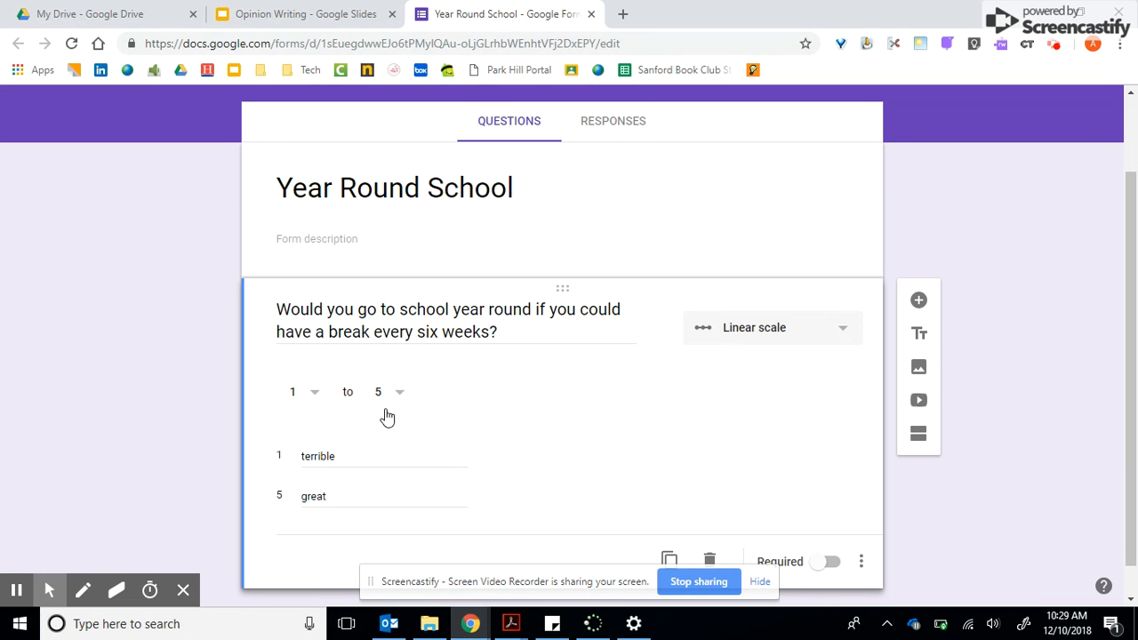
# Change the six-week break question back to Multiple choice and enter Yes and No as its answer options.
pyautogui.click(736, 338)
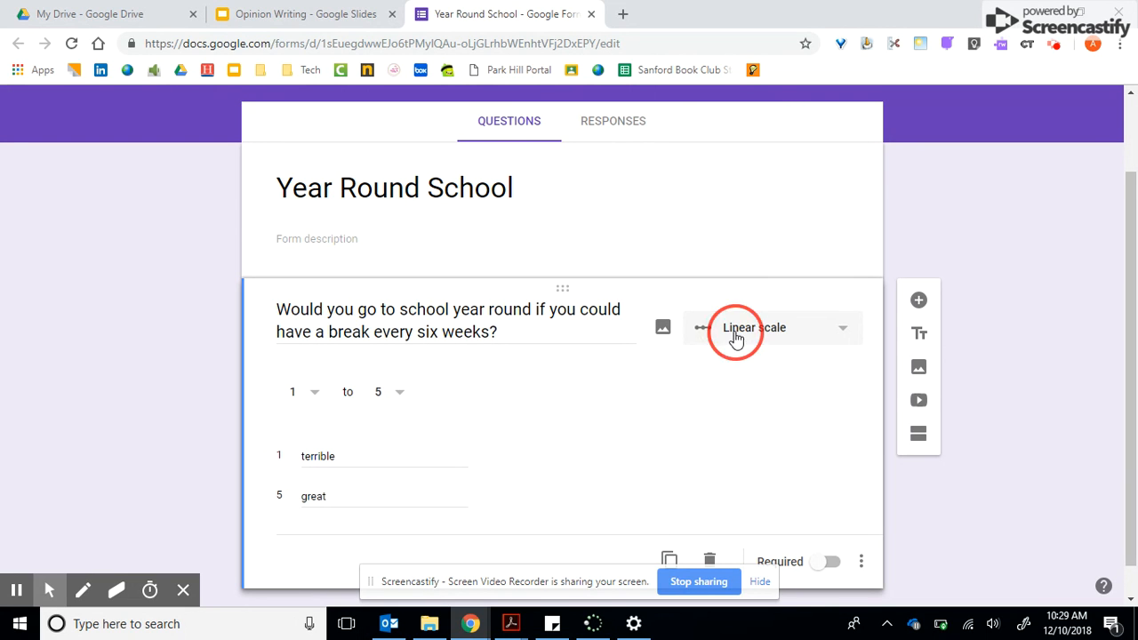
pyautogui.click(781, 224)
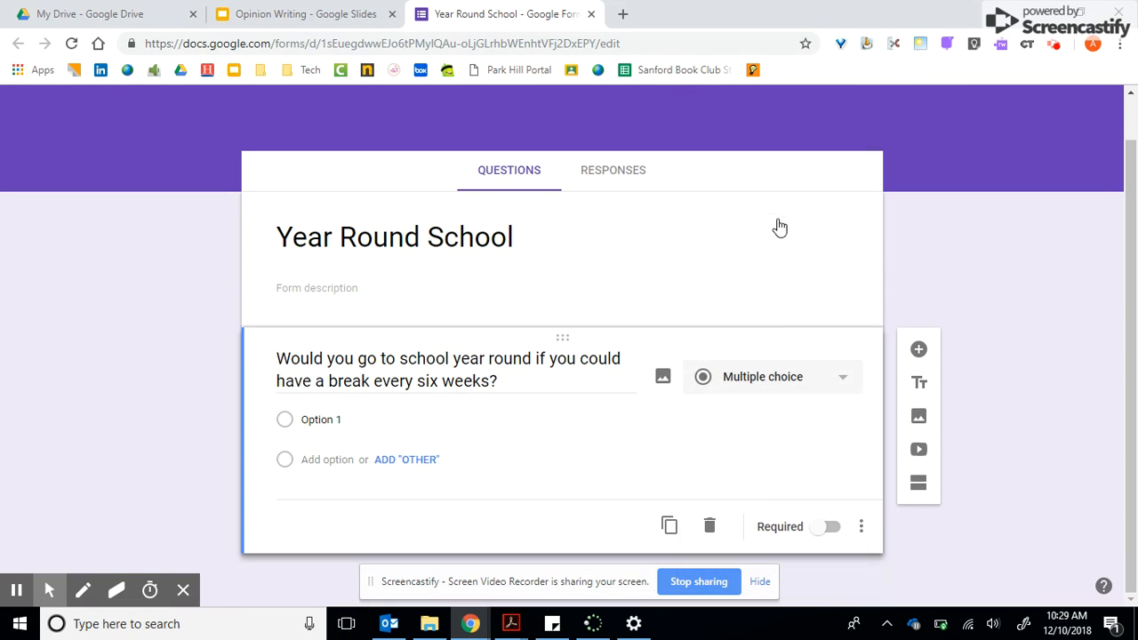
pyautogui.click(330, 421)
pyautogui.write('Yes')
pyautogui.press('Return')
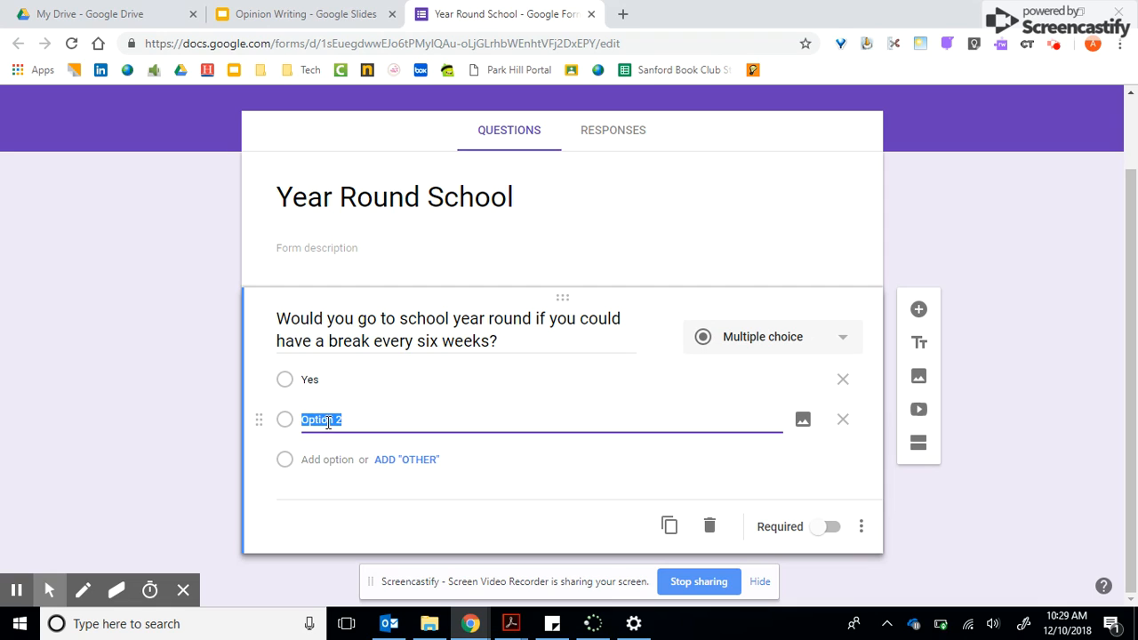
pyautogui.write('No')
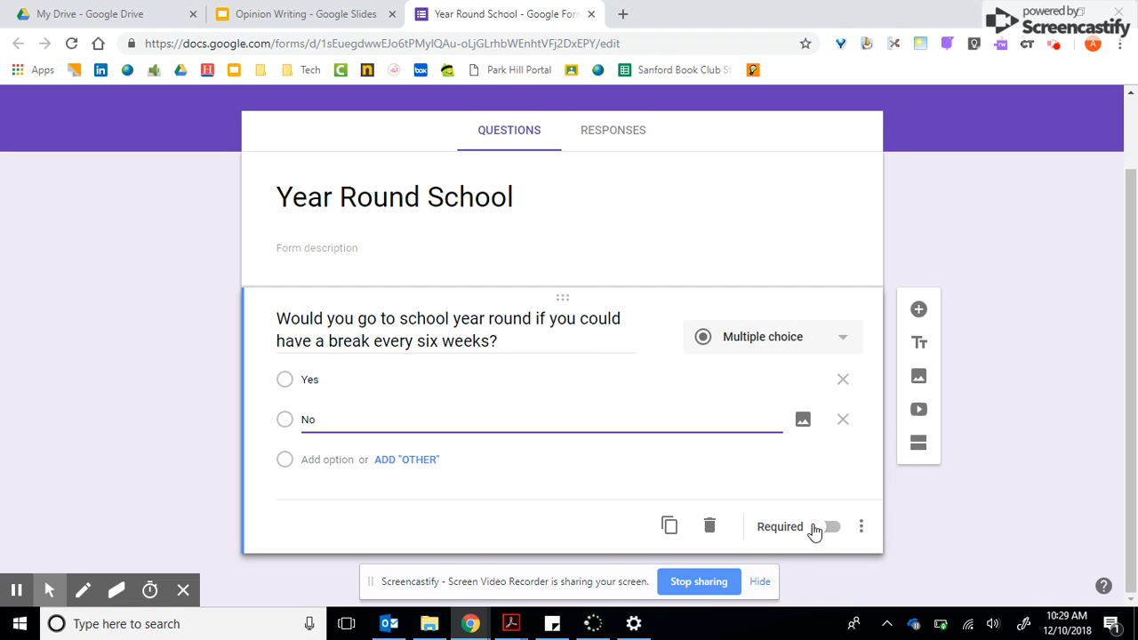
# Make the six-week break question required.
pyautogui.click(824, 530)
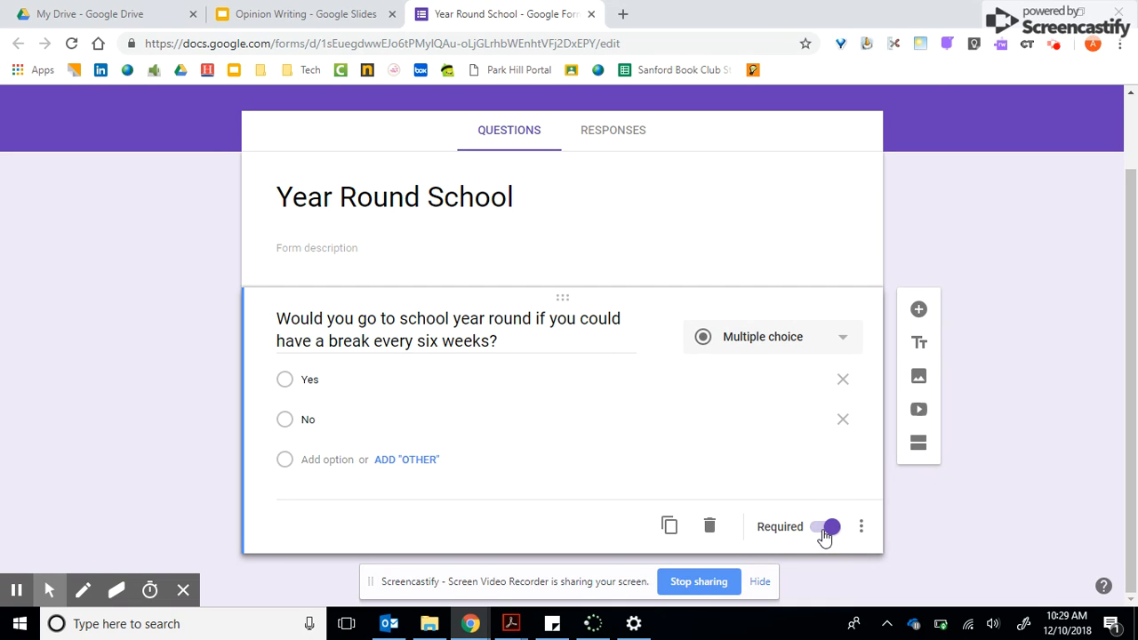
pyautogui.click(824, 530)
pyautogui.click(824, 530)
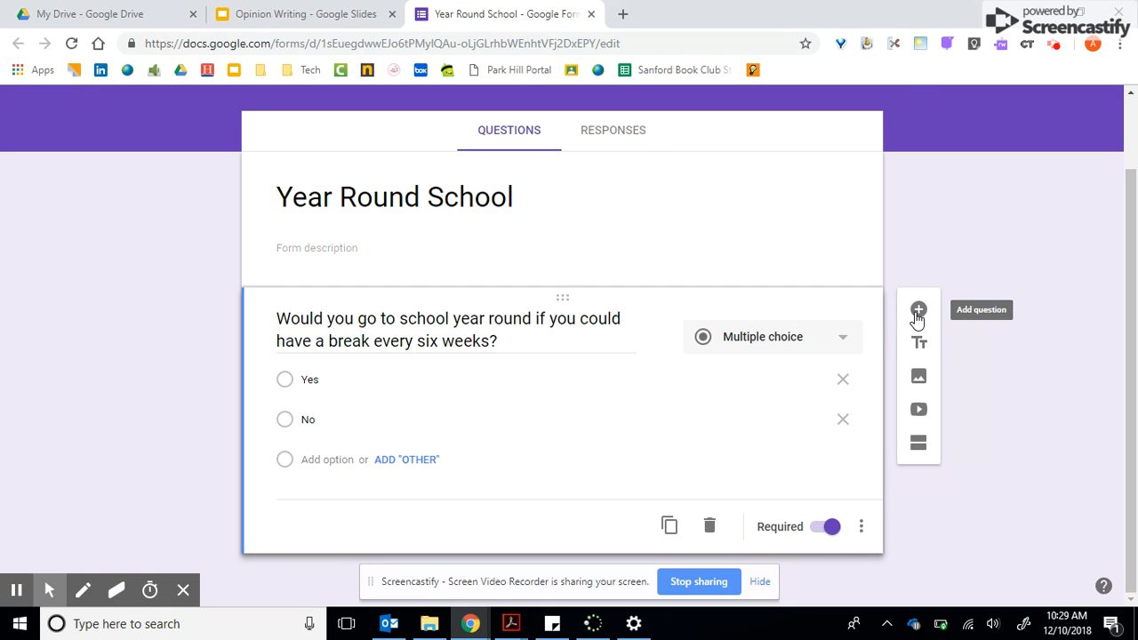
# Add a second question, "Do you forget what you learned over the summer?", taking the wording from the Opinion Writing slides.
pyautogui.click(917, 313)
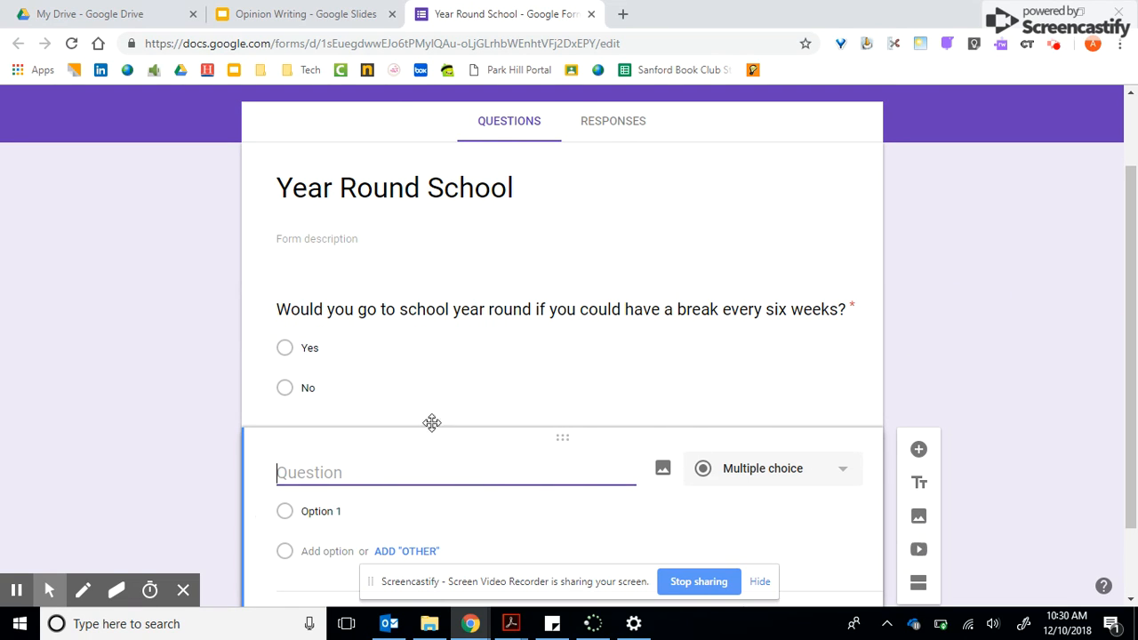
pyautogui.click(344, 9)
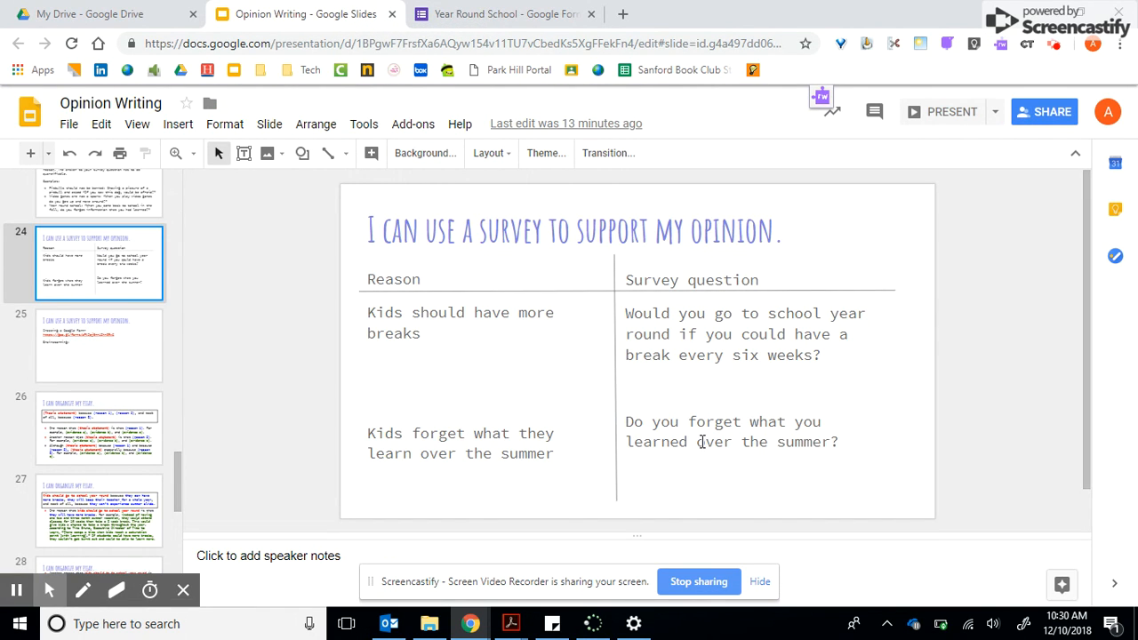
pyautogui.click(447, 13)
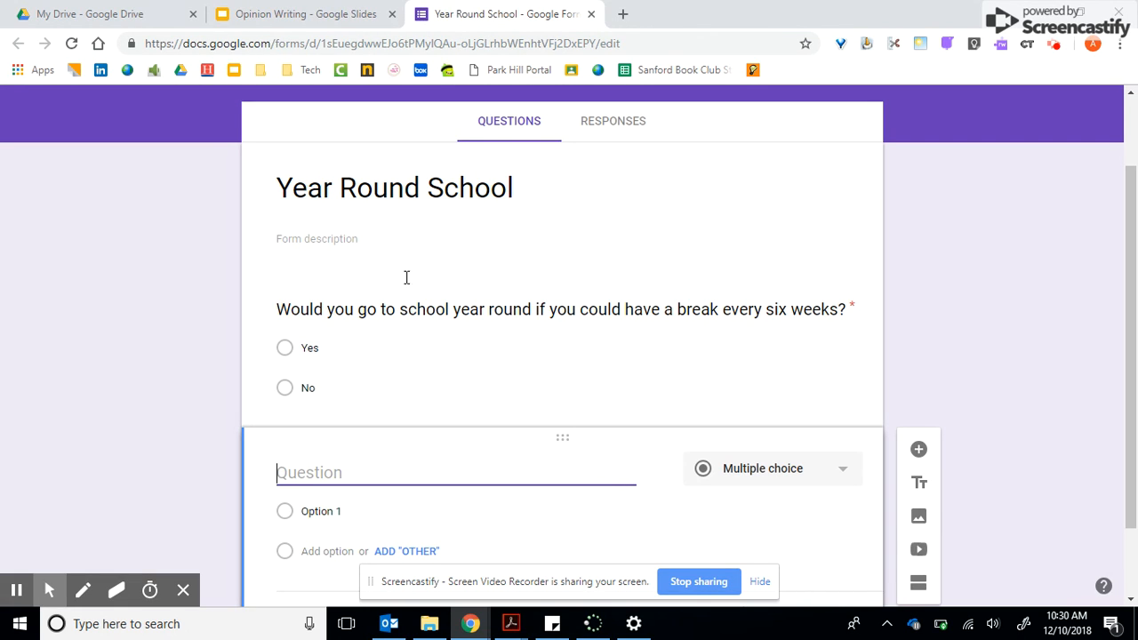
pyautogui.write('Do you ')
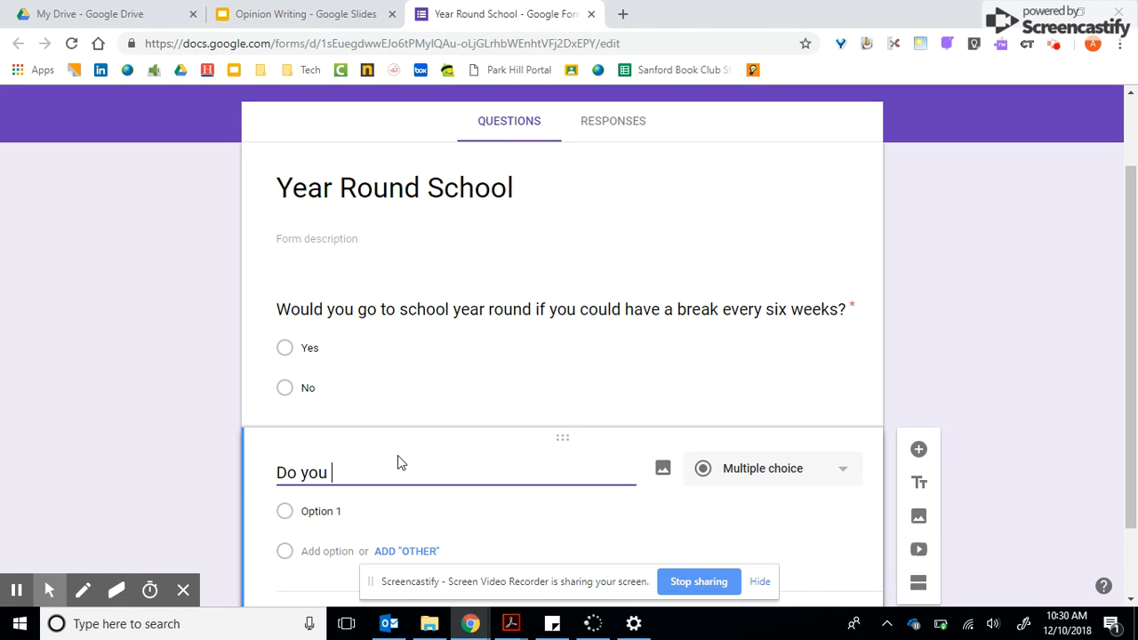
pyautogui.write('forget what you learned ')
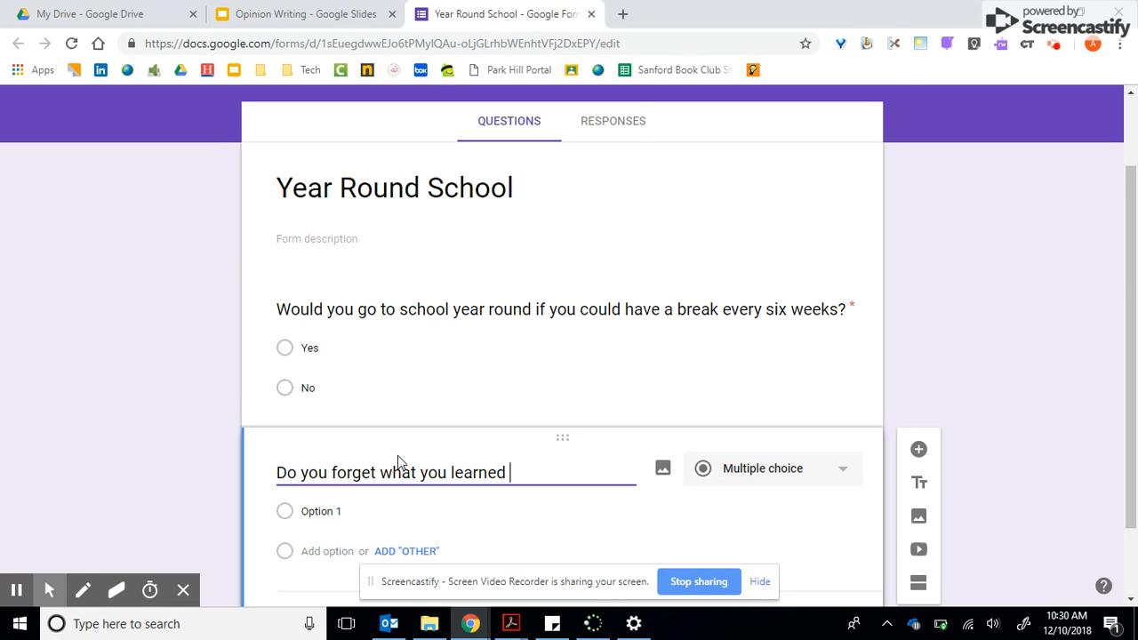
pyautogui.write('over the summer?')
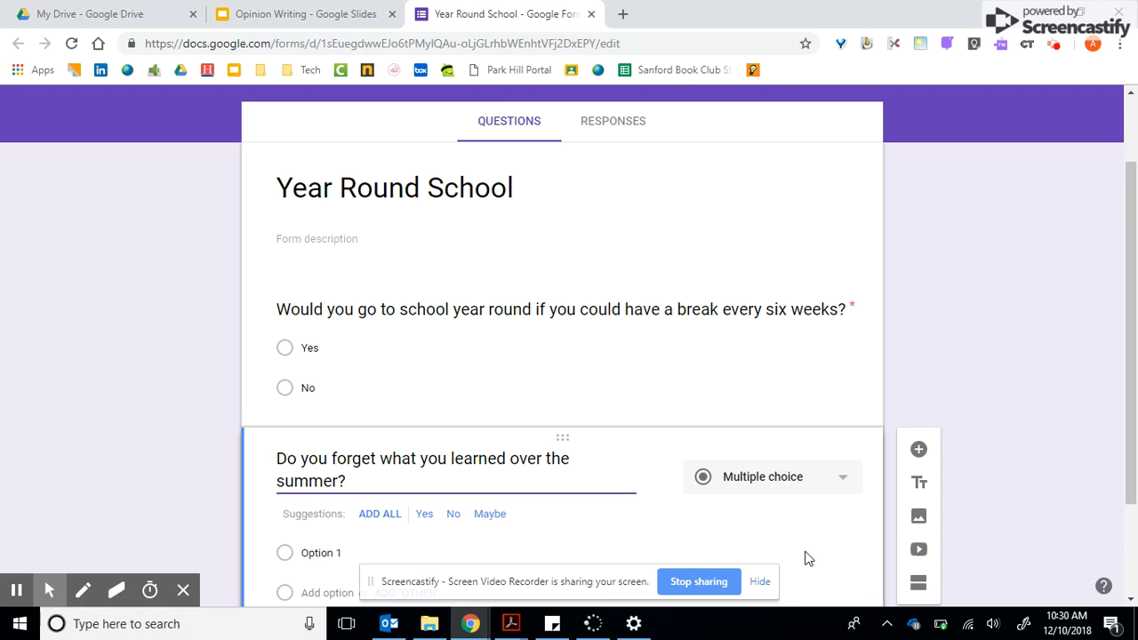
# Add the suggested answers Yes and No to the summer question and make it required.
pyautogui.click(423, 521)
pyautogui.click(427, 521)
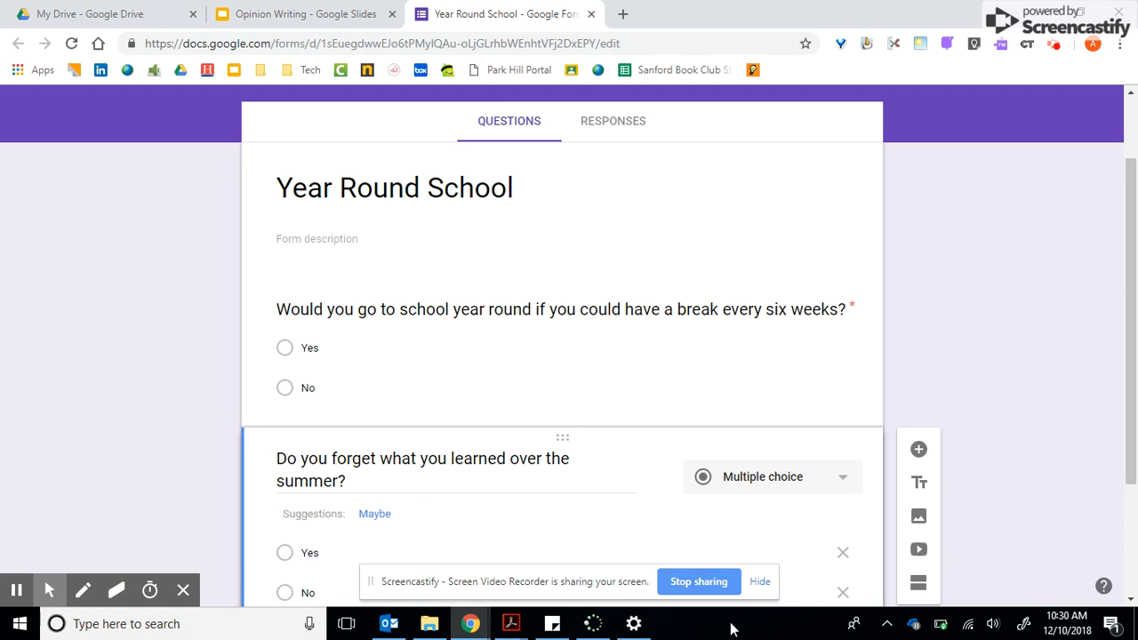
pyautogui.scroll(-1, 878, 513)
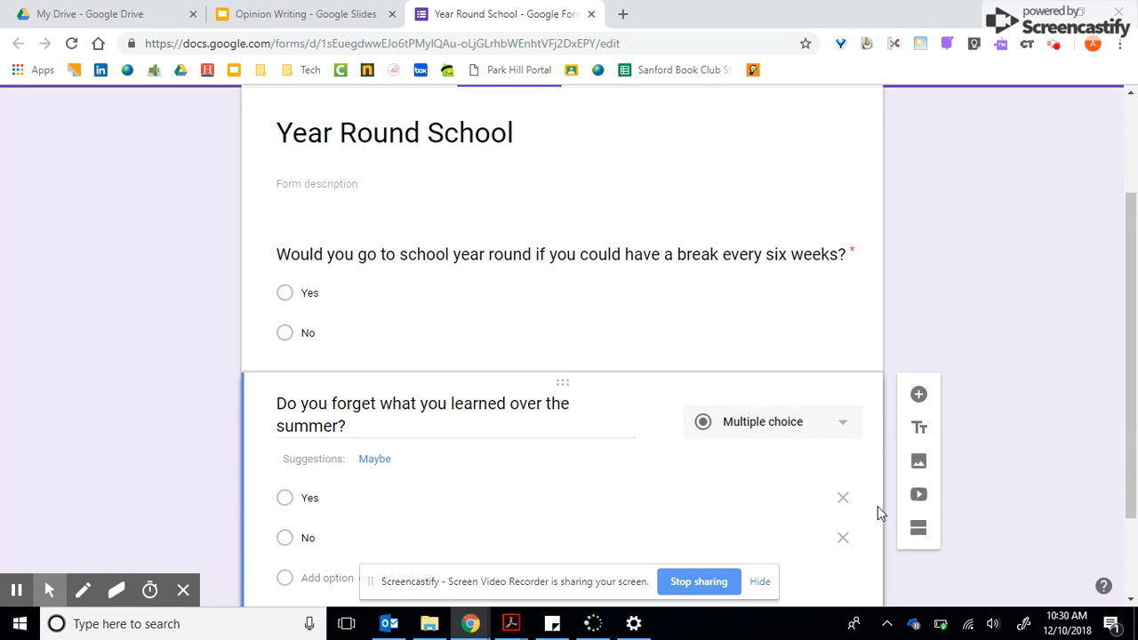
pyautogui.scroll(-1, 878, 513)
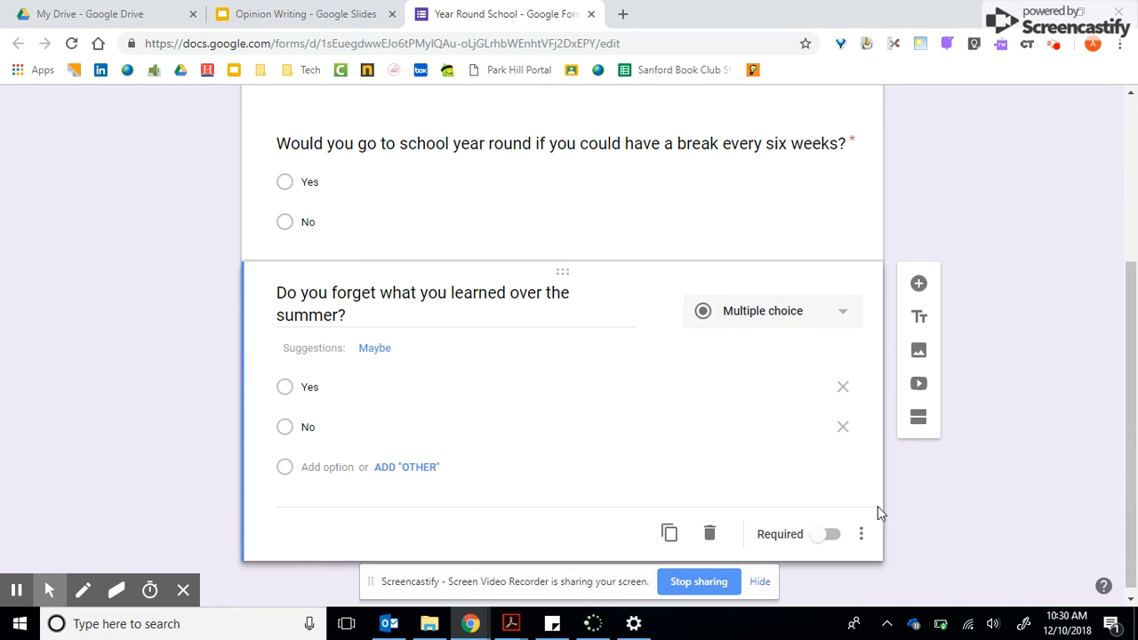
pyautogui.click(819, 539)
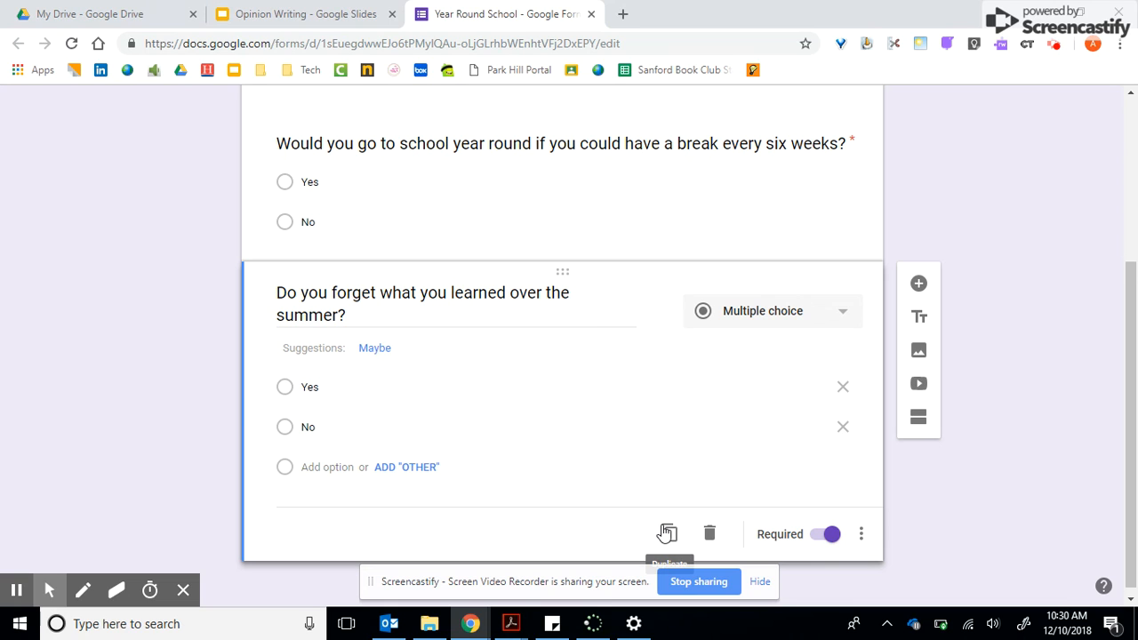
# Duplicate the summer question and delete the copy again.
pyautogui.click(668, 533)
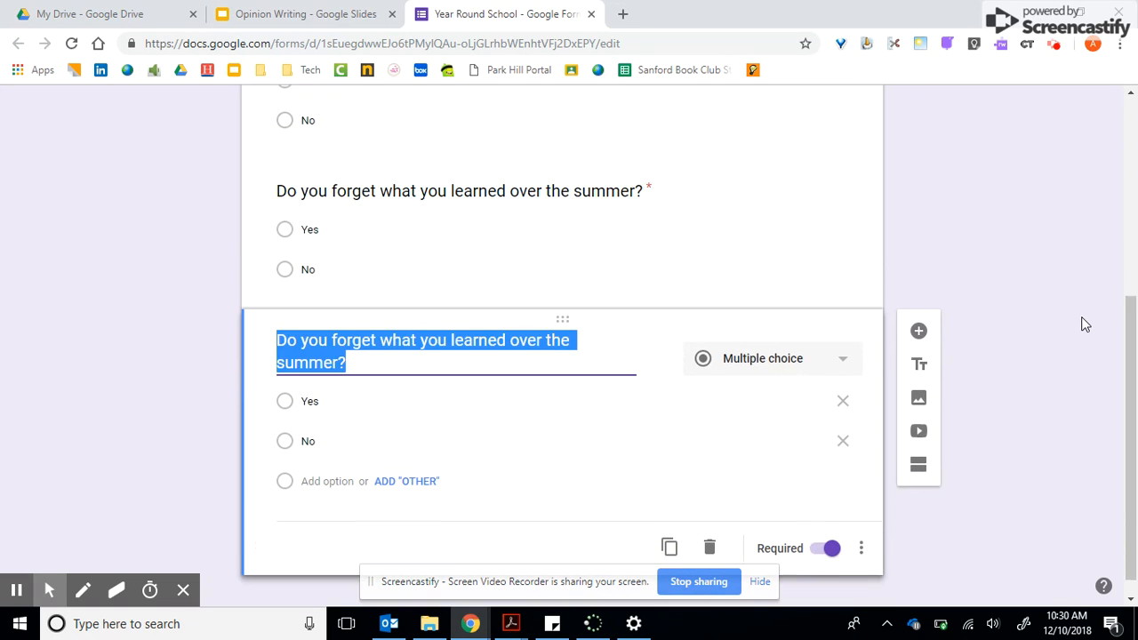
pyautogui.click(710, 529)
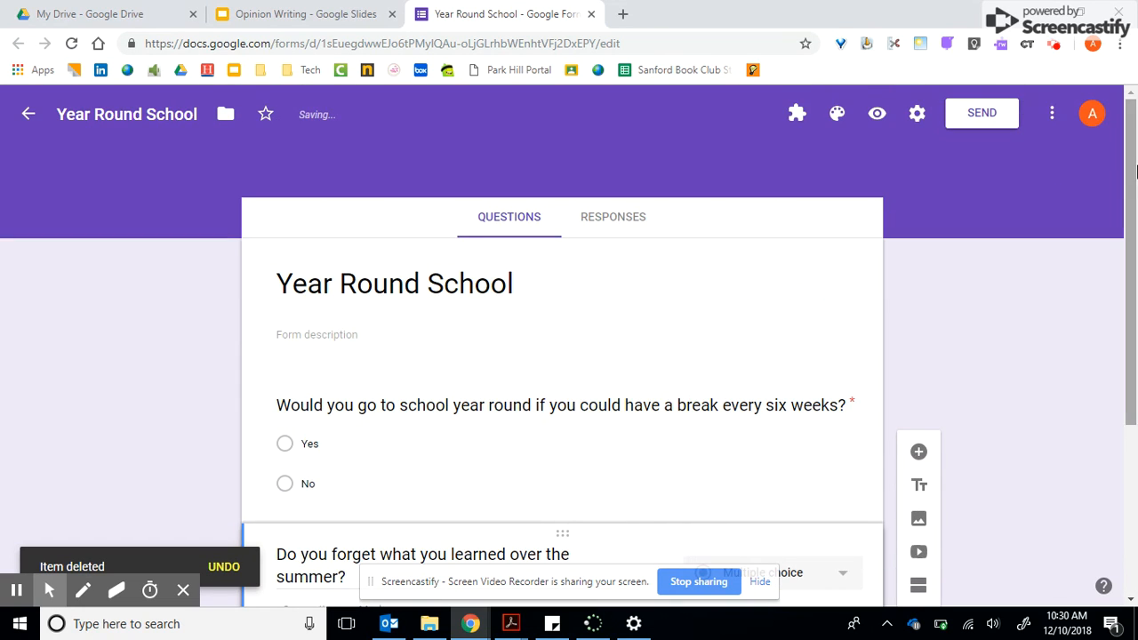
# Set the form's theme color to red (#db4437).
pyautogui.click(1086, 319)
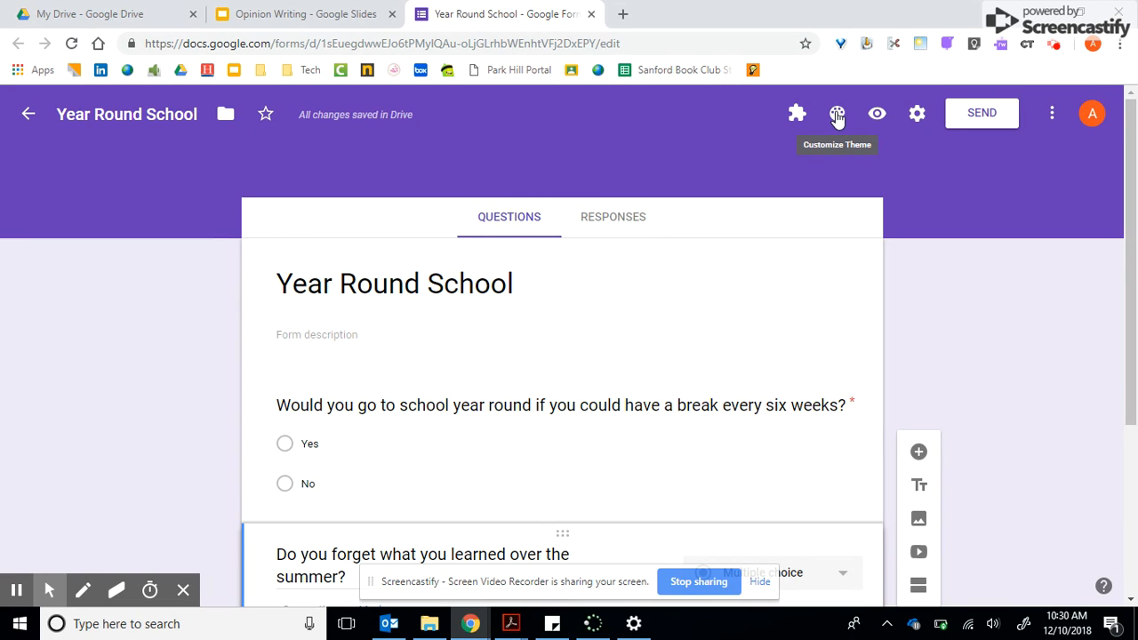
pyautogui.click(837, 116)
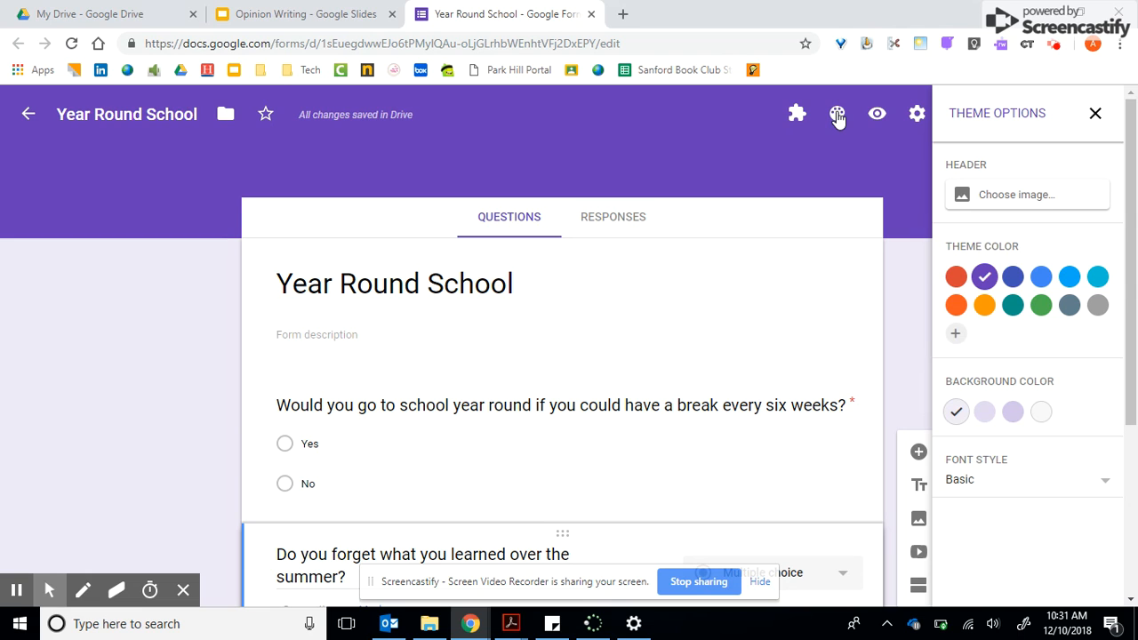
pyautogui.click(955, 280)
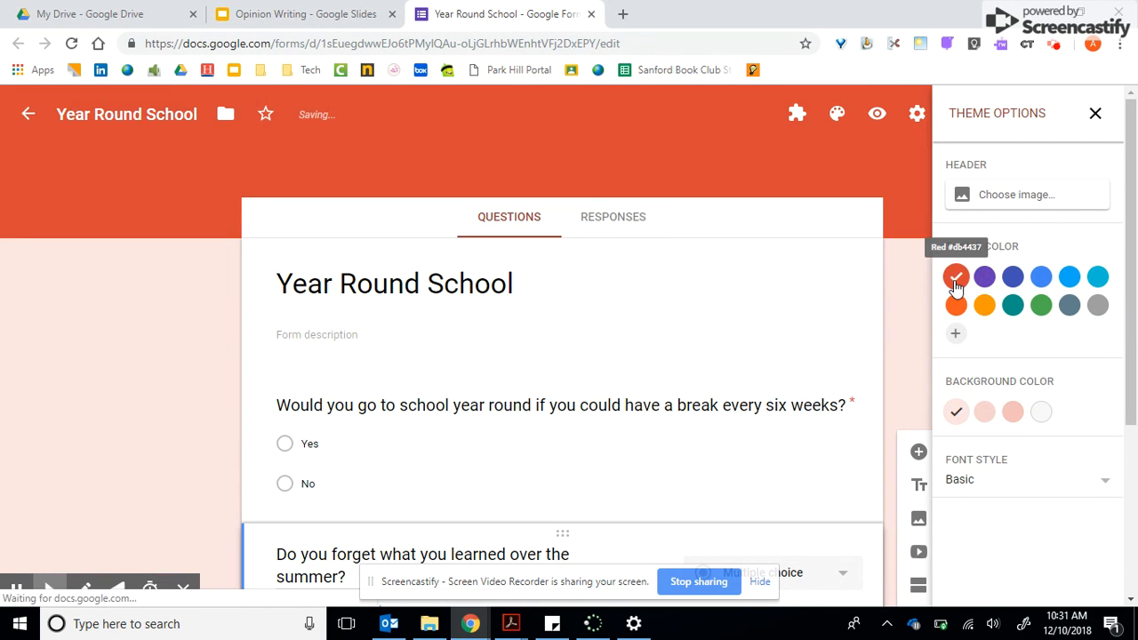
# Set the form's header to the illustrated science lab image from the Work and School collection and close the theme options.
pyautogui.click(987, 198)
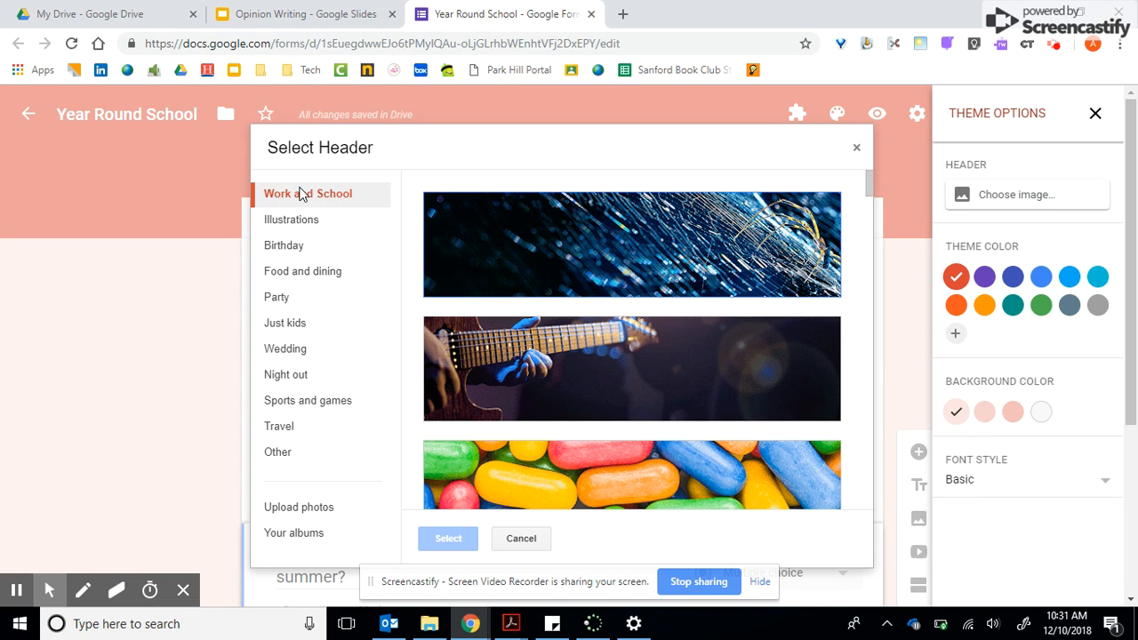
pyautogui.scroll(-2, 627, 462)
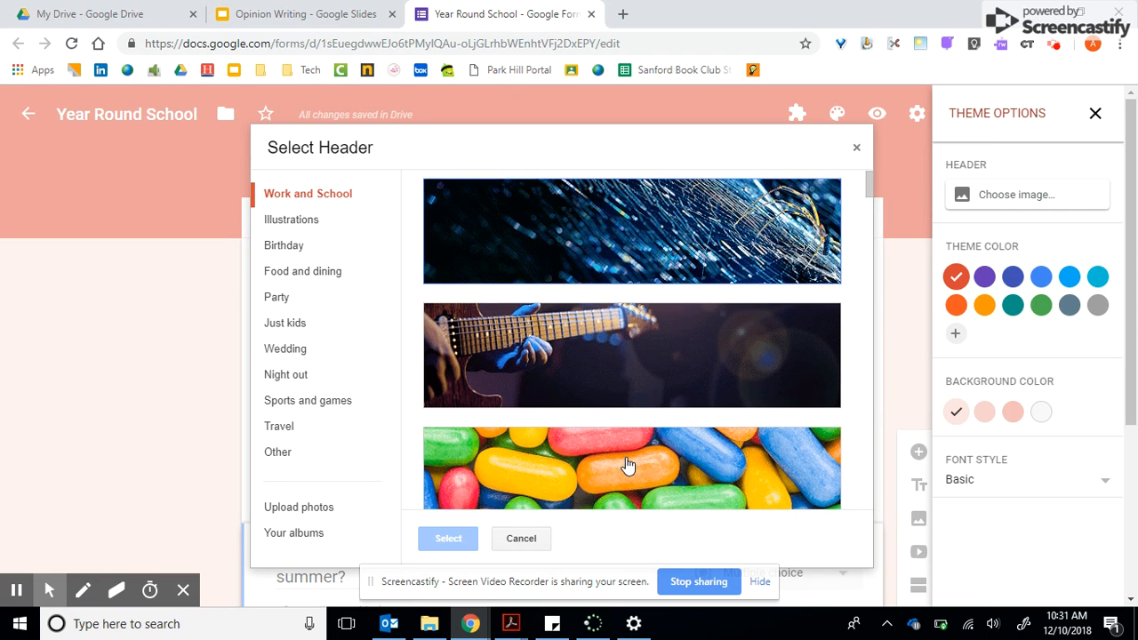
pyautogui.scroll(-3, 625, 459)
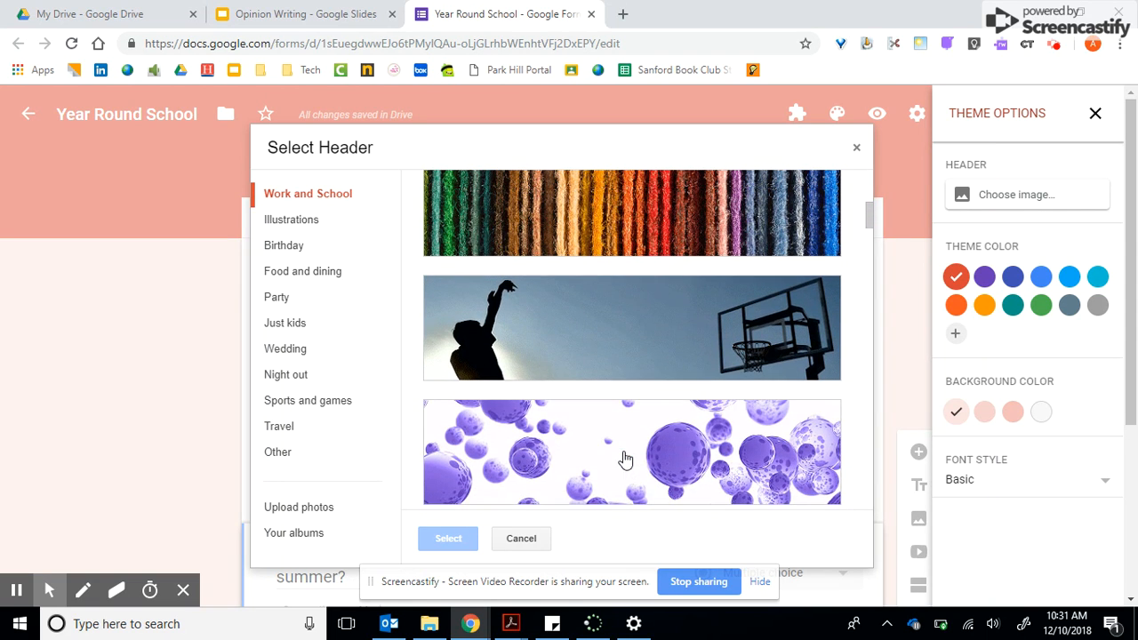
pyautogui.scroll(-7, 626, 454)
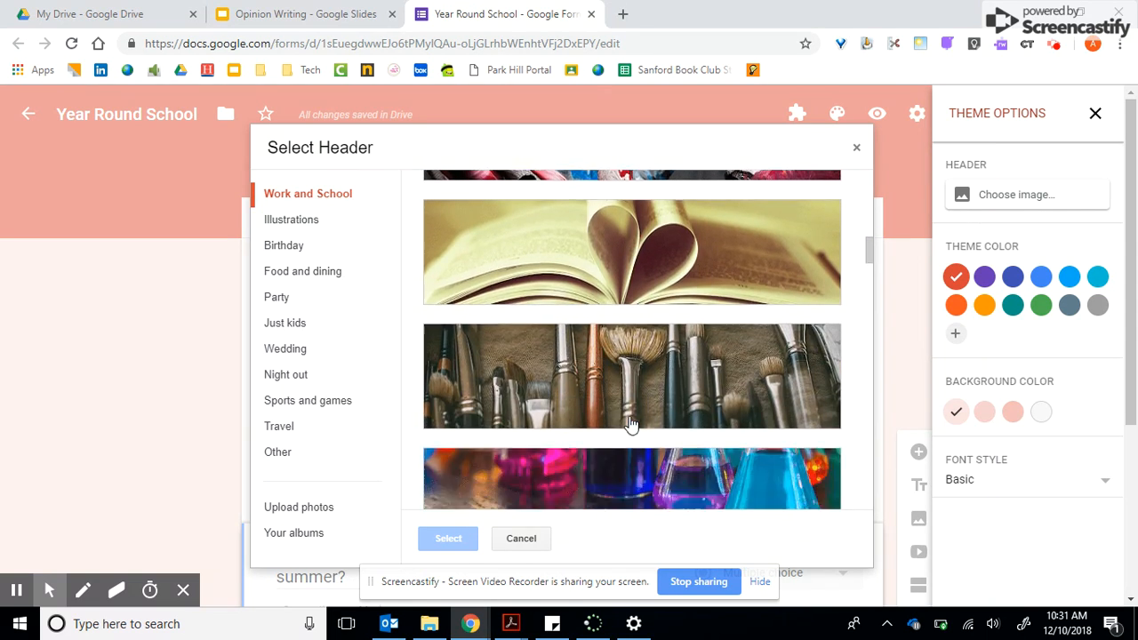
pyautogui.scroll(-6, 629, 425)
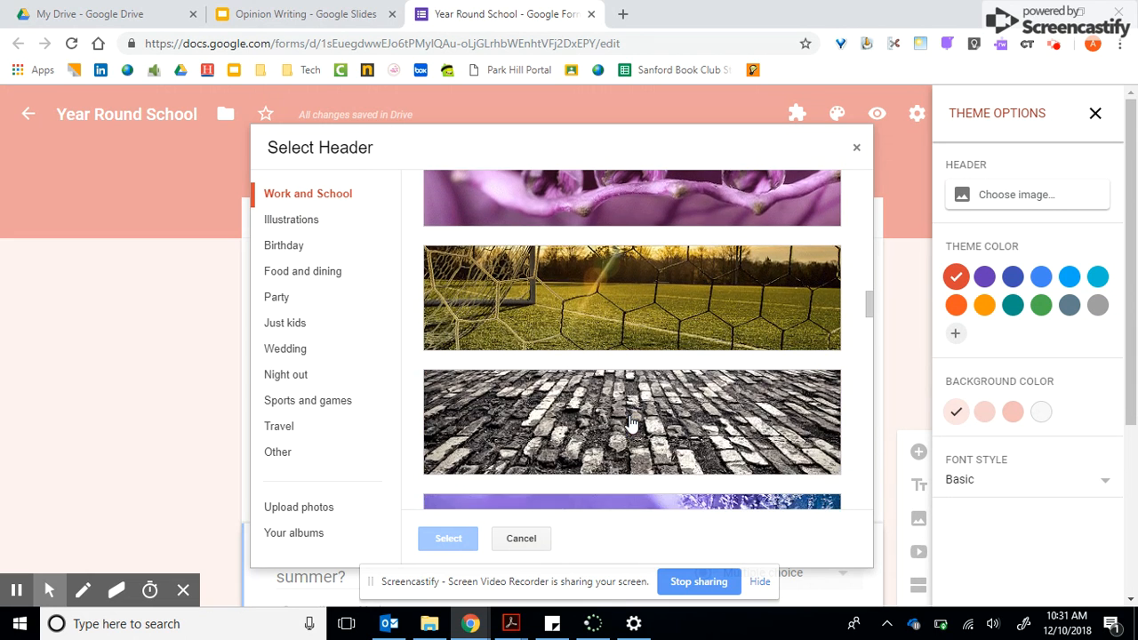
pyautogui.scroll(-7, 630, 418)
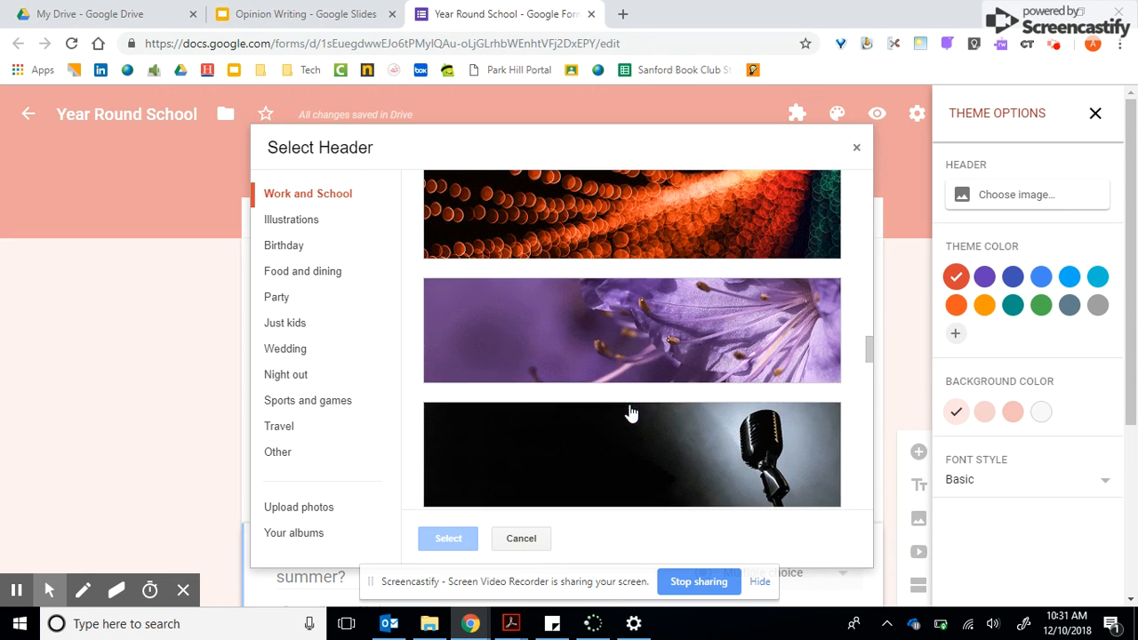
pyautogui.scroll(-7, 629, 412)
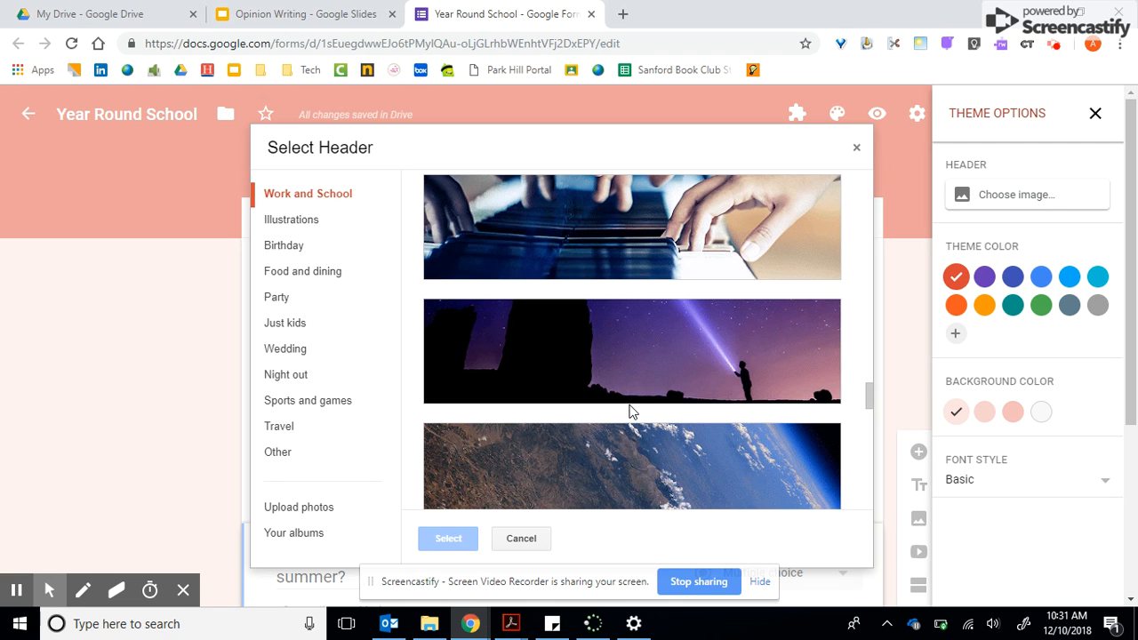
pyautogui.scroll(-7, 630, 412)
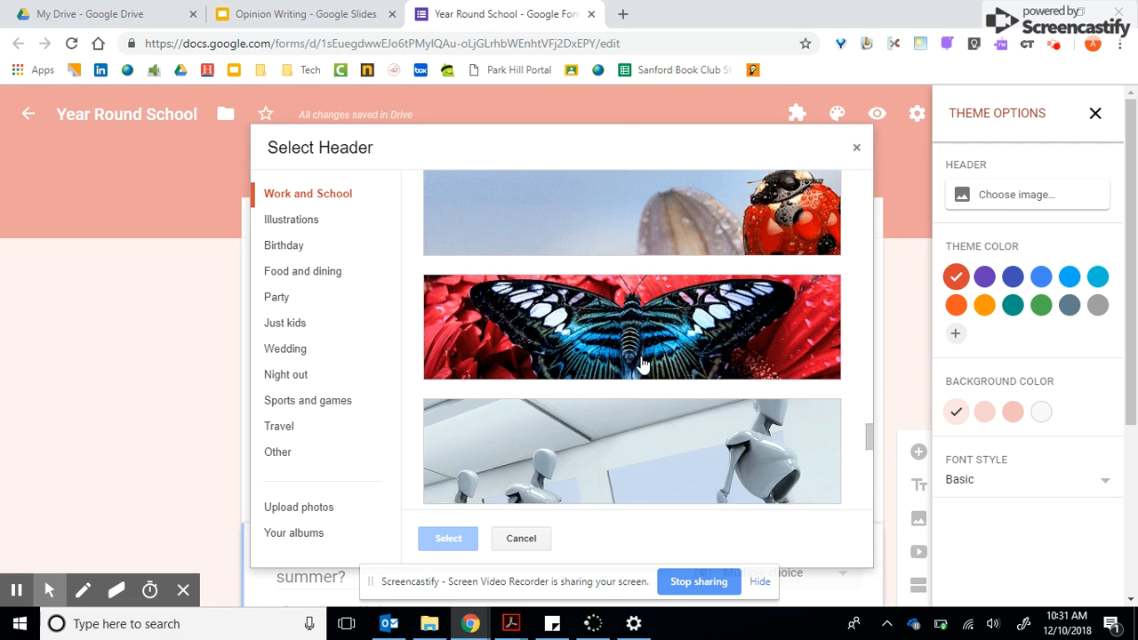
pyautogui.scroll(-5, 642, 365)
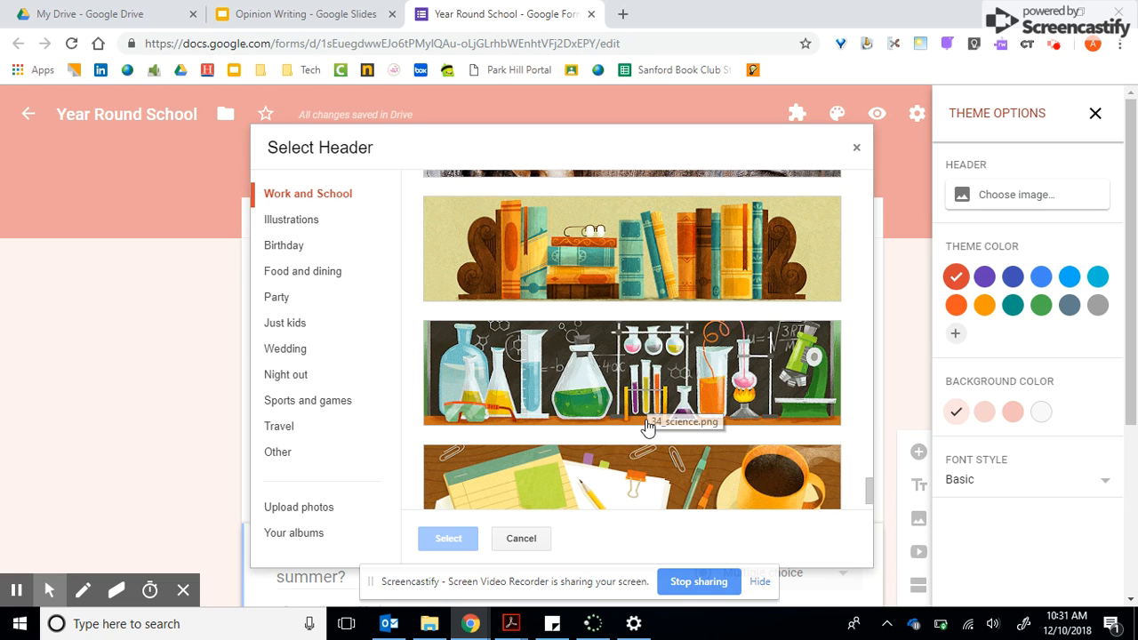
pyautogui.scroll(-1, 648, 428)
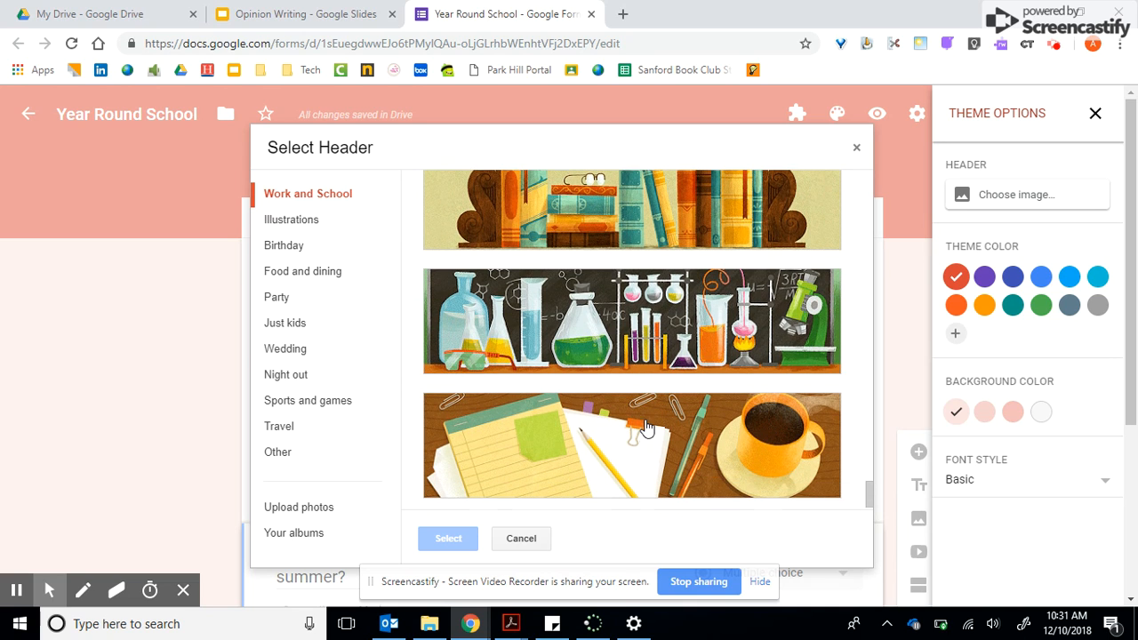
pyautogui.click(579, 343)
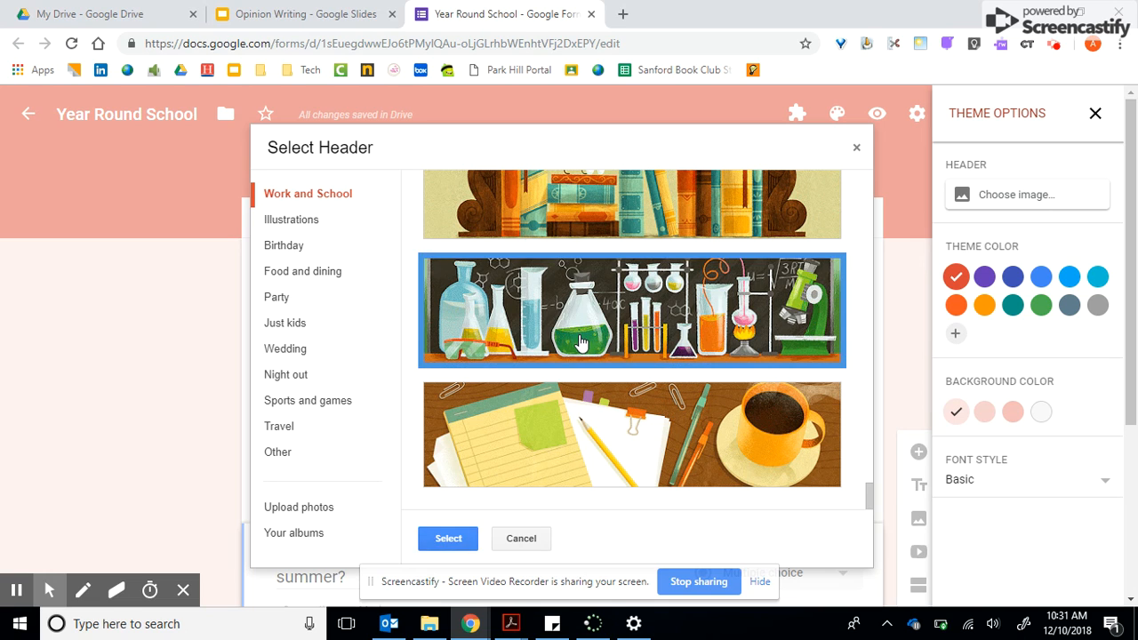
pyautogui.click(455, 536)
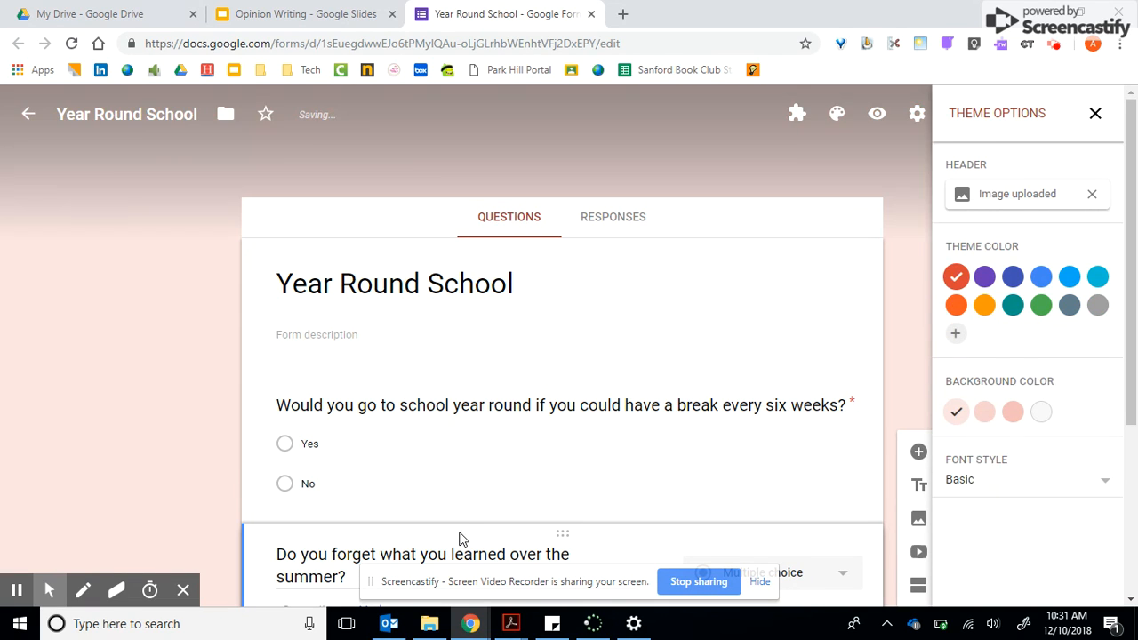
pyautogui.click(1094, 115)
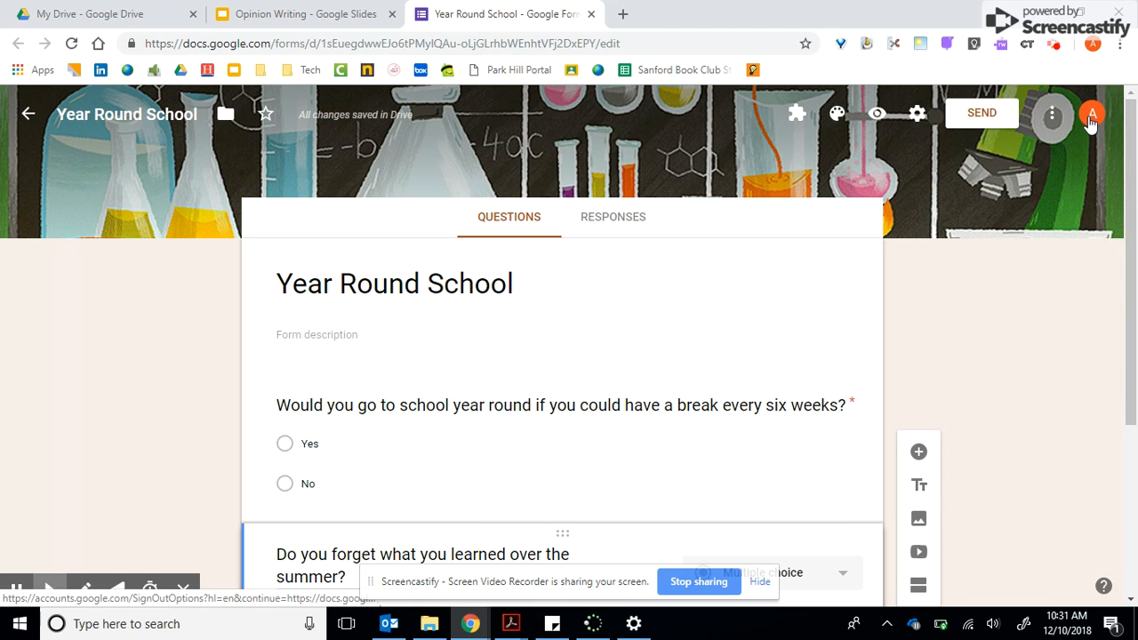
# Preview the form, submit a test response answering Yes to both questions, and close the preview.
pyautogui.click(876, 117)
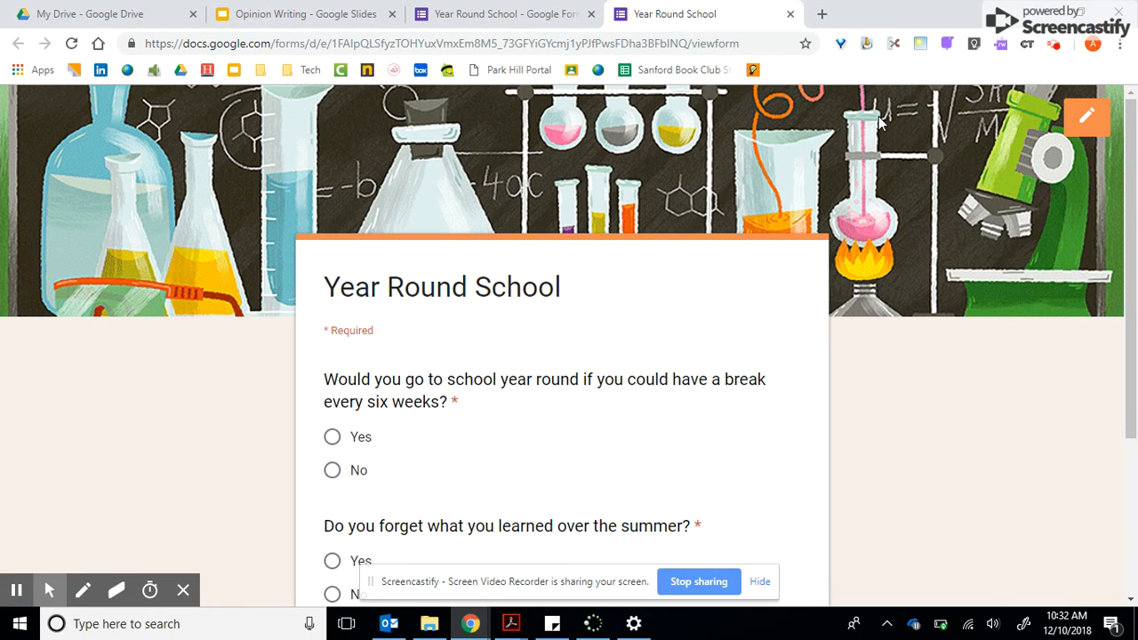
pyautogui.scroll(-2, 610, 369)
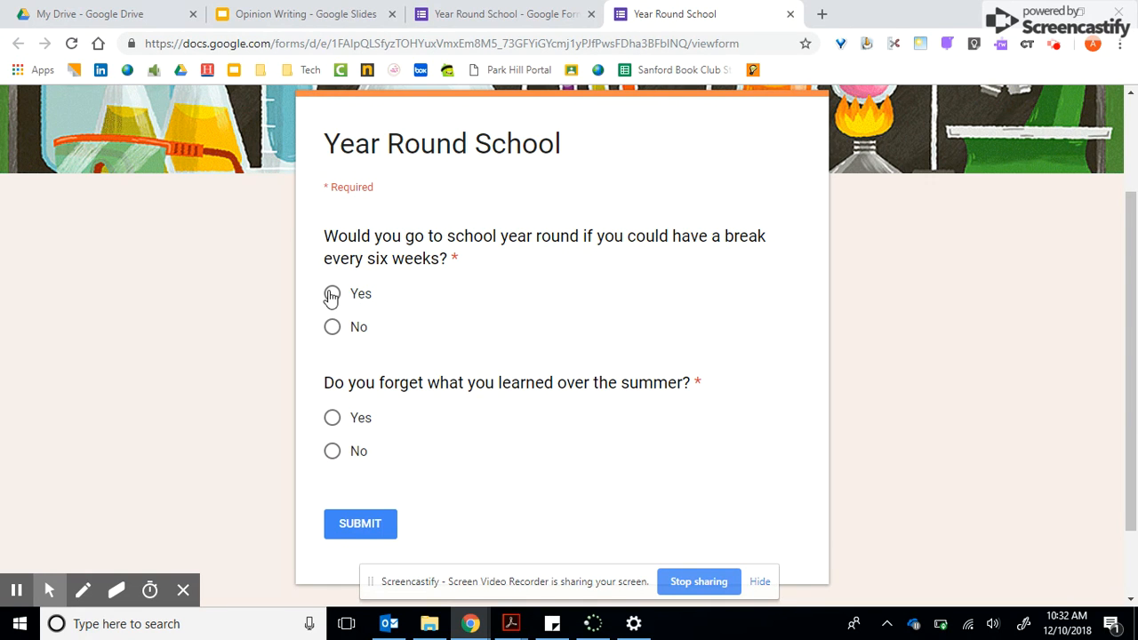
pyautogui.click(332, 294)
pyautogui.click(328, 424)
pyautogui.click(392, 523)
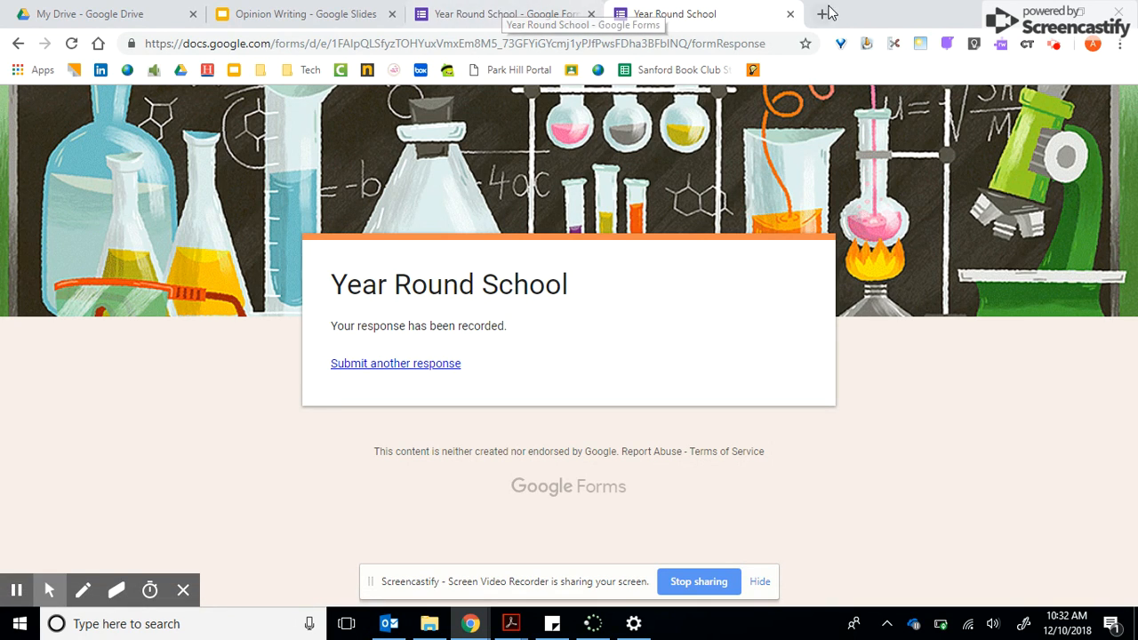
pyautogui.click(790, 13)
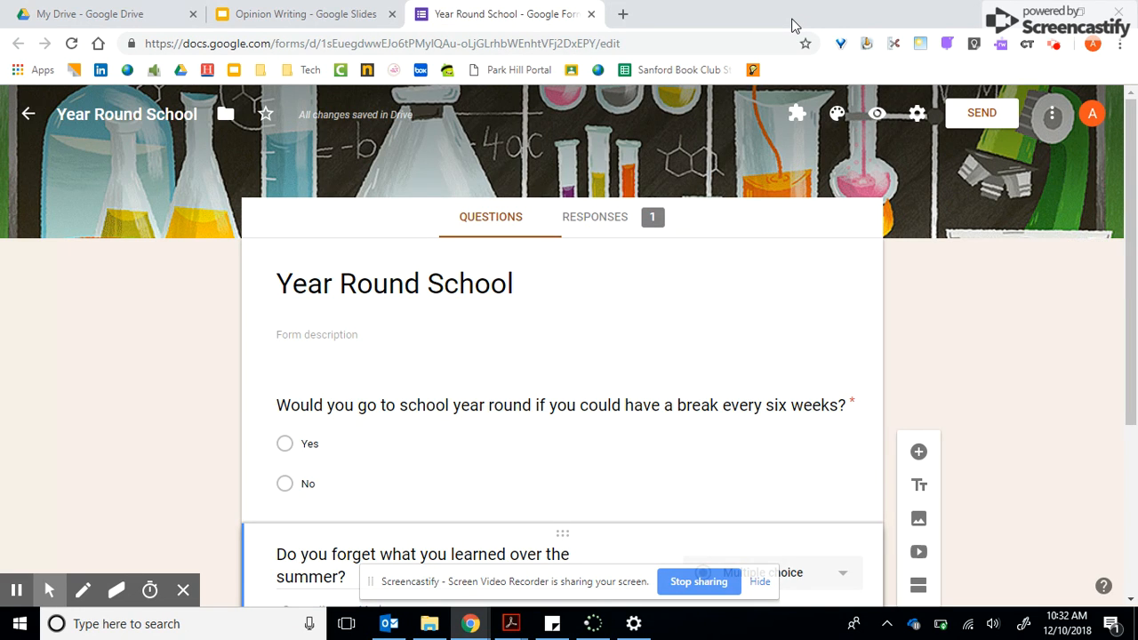
# Examine the summary charts of the form's responses for both questions.
pyautogui.hotkey('ctrl', '-')
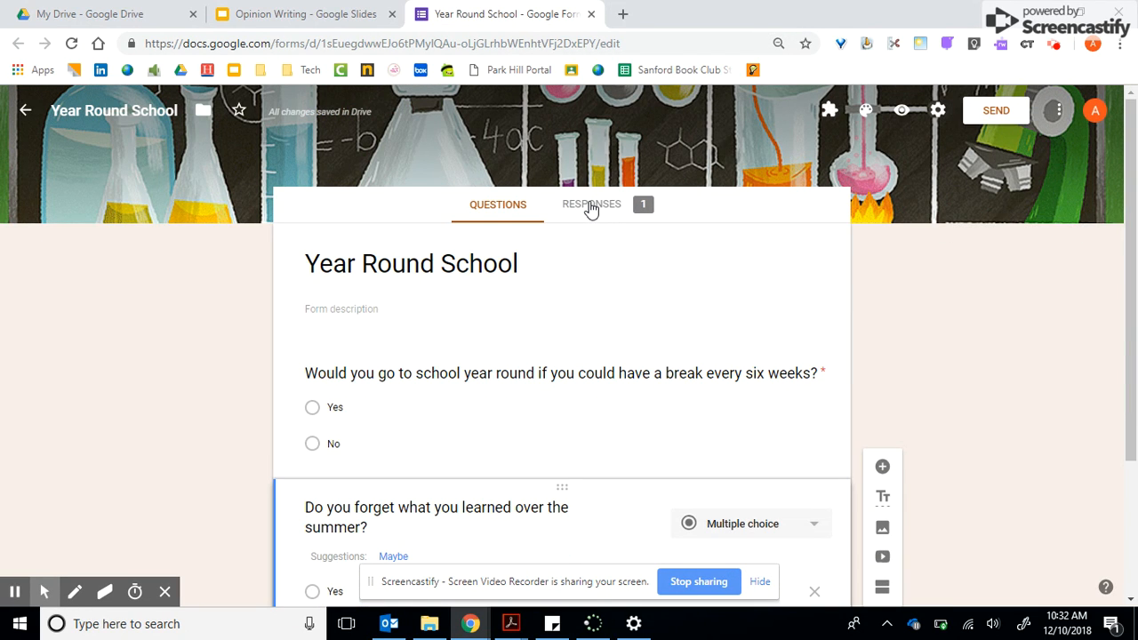
pyautogui.click(591, 206)
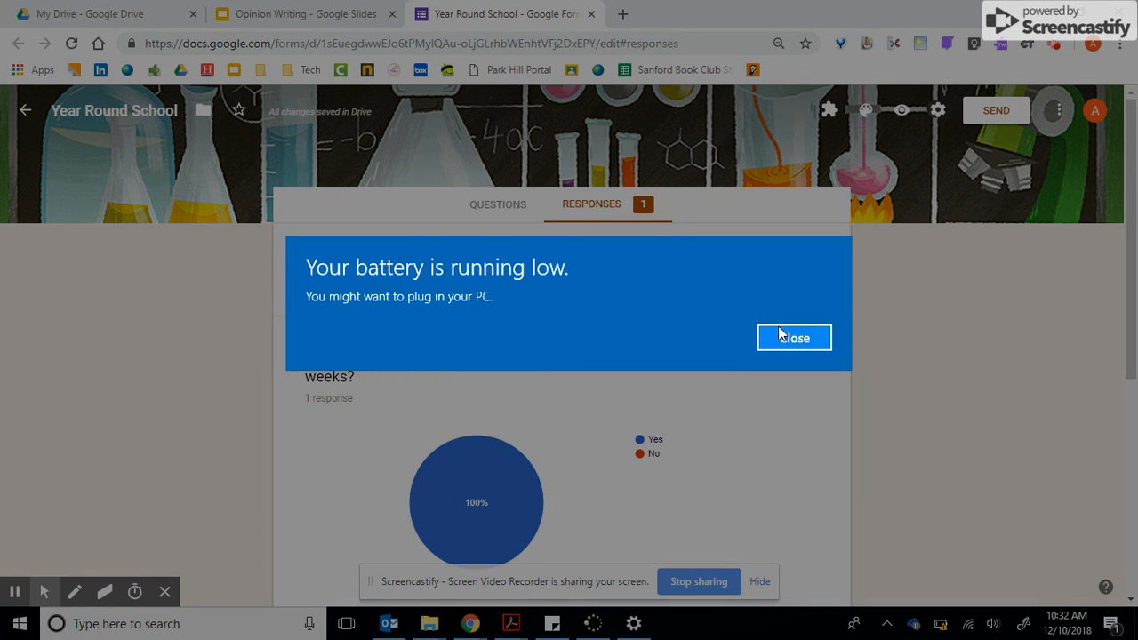
pyautogui.click(780, 335)
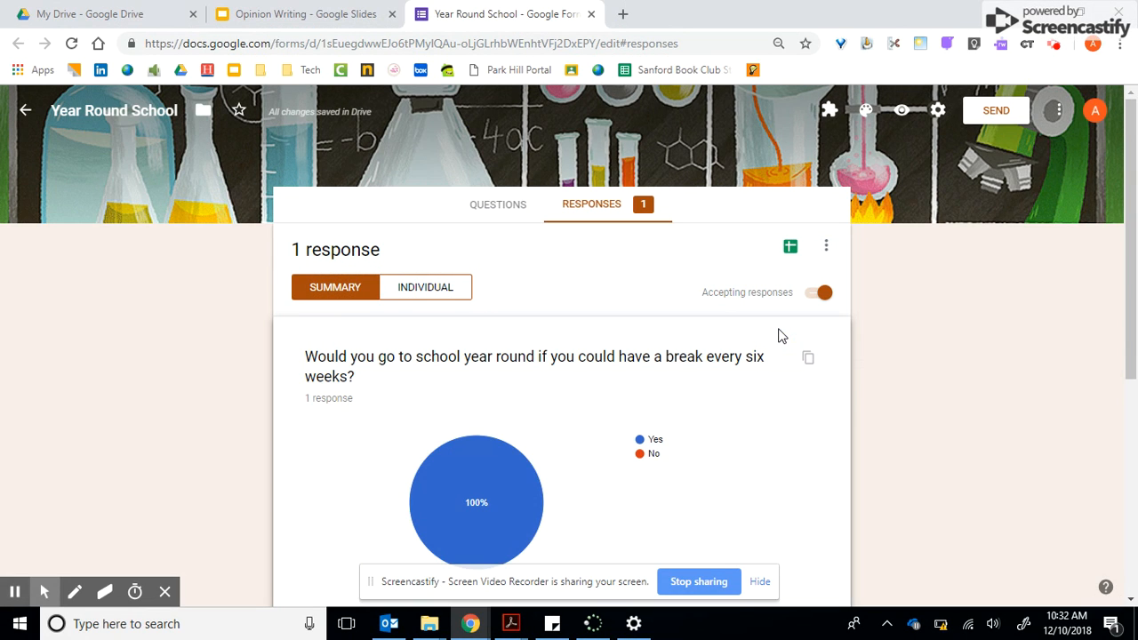
pyautogui.moveTo(507, 453)
pyautogui.hotkey('ctrl', '-')
pyautogui.hotkey('ctrl', '-')
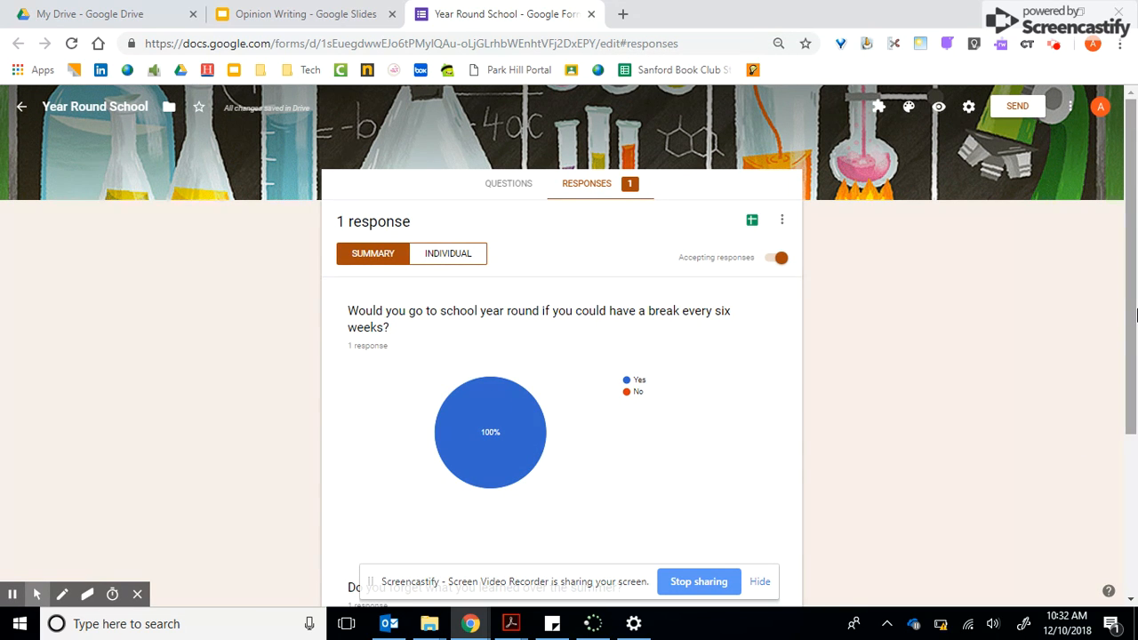
pyautogui.moveTo(1130, 306); pyautogui.dragTo(1129, 558)
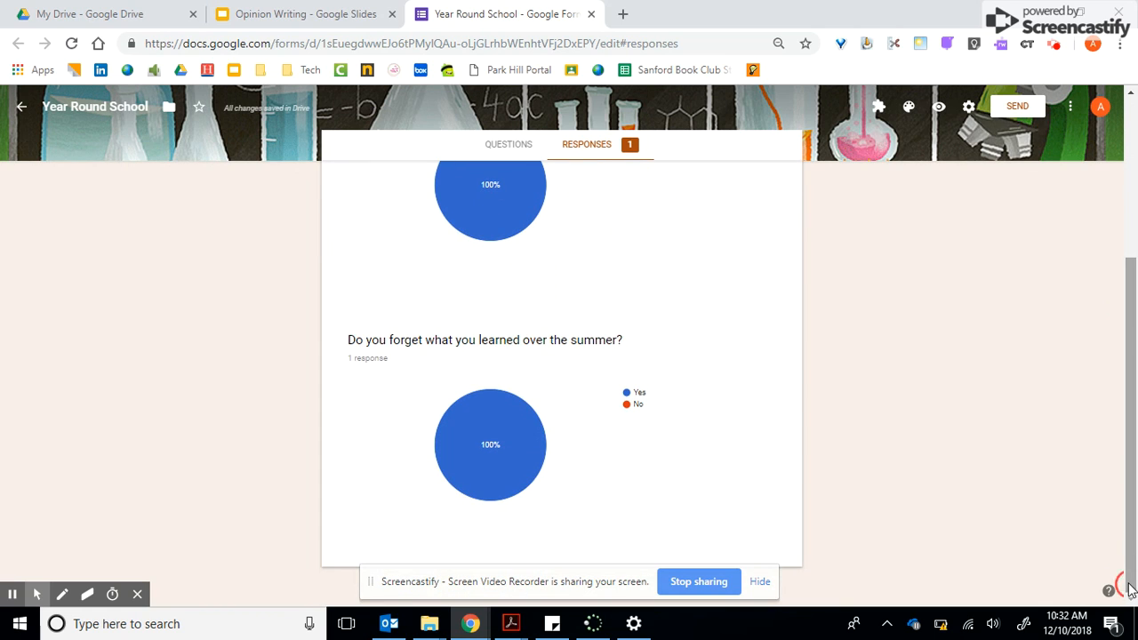
pyautogui.moveTo(473, 427)
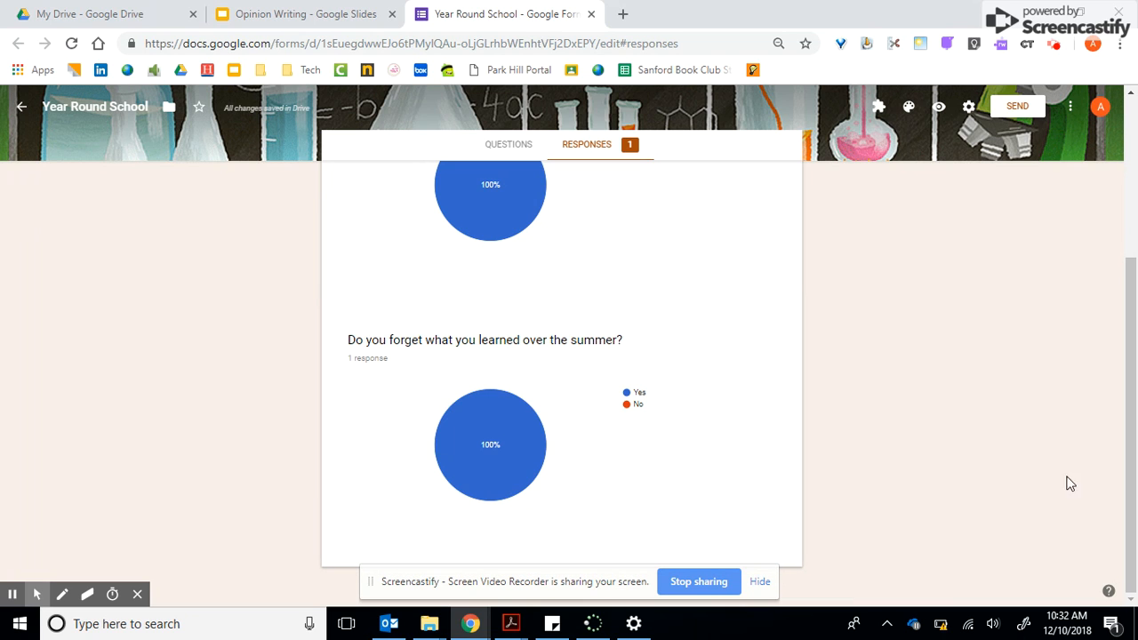
pyautogui.moveTo(1134, 498); pyautogui.dragTo(1133, 378)
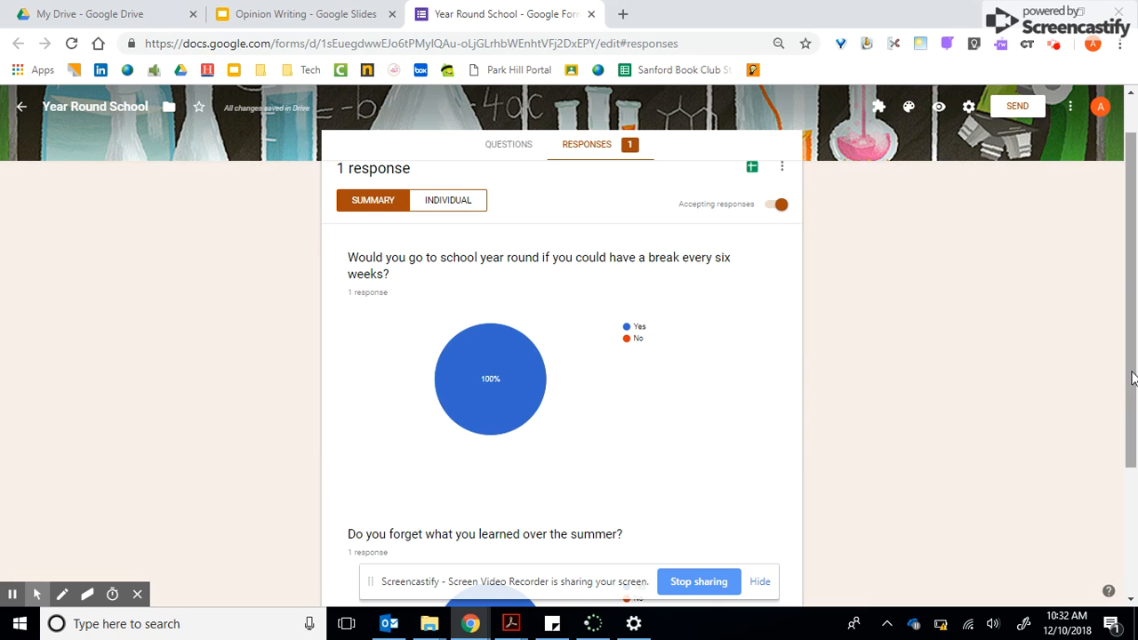
pyautogui.moveTo(494, 346)
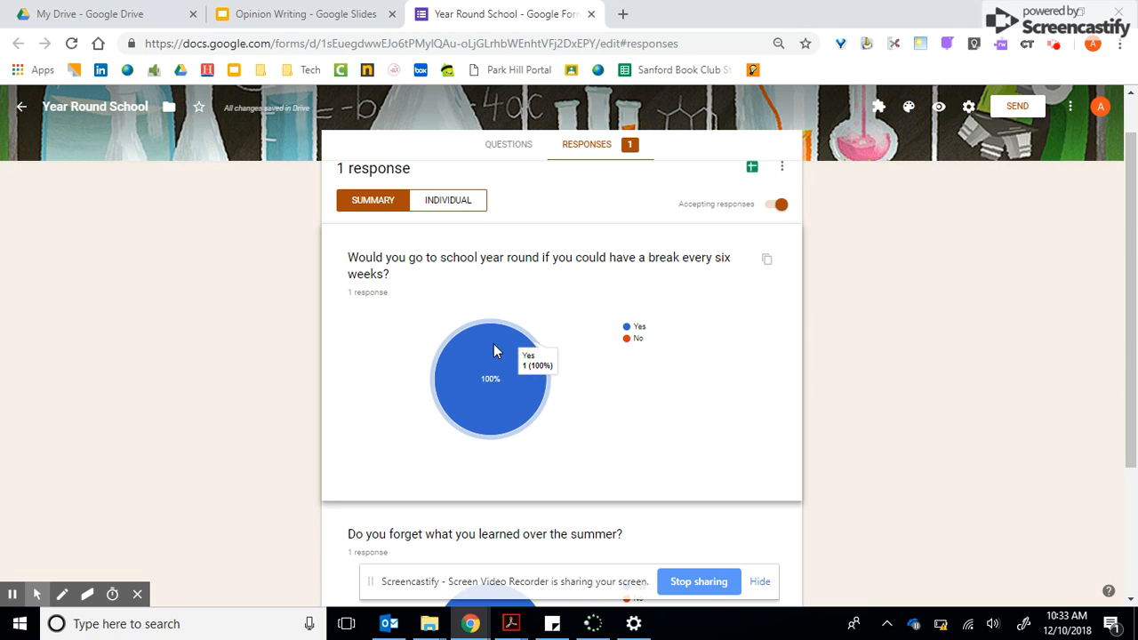